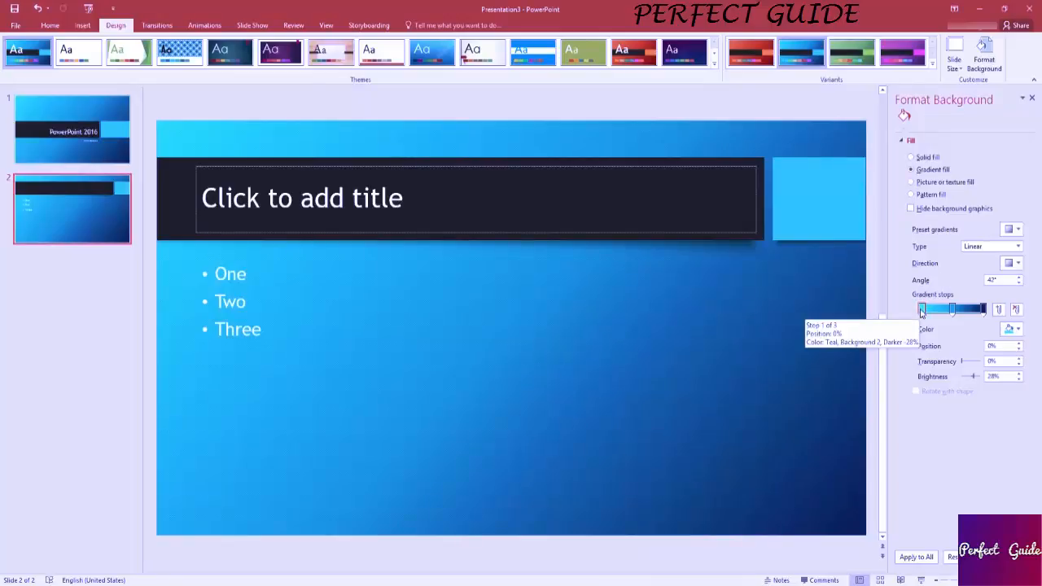
Move the middle gradient stop to about 51% and inspect its custom colour settings without applying a new colour
{"action": "mouse_move", "coordinate": [952, 311]}
{"action": "left_mouse_down"}
{"action": "mouse_move", "coordinate": [941, 314]}
{"action": "mouse_move", "coordinate": [951, 315]}
{"action": "left_mouse_up"}
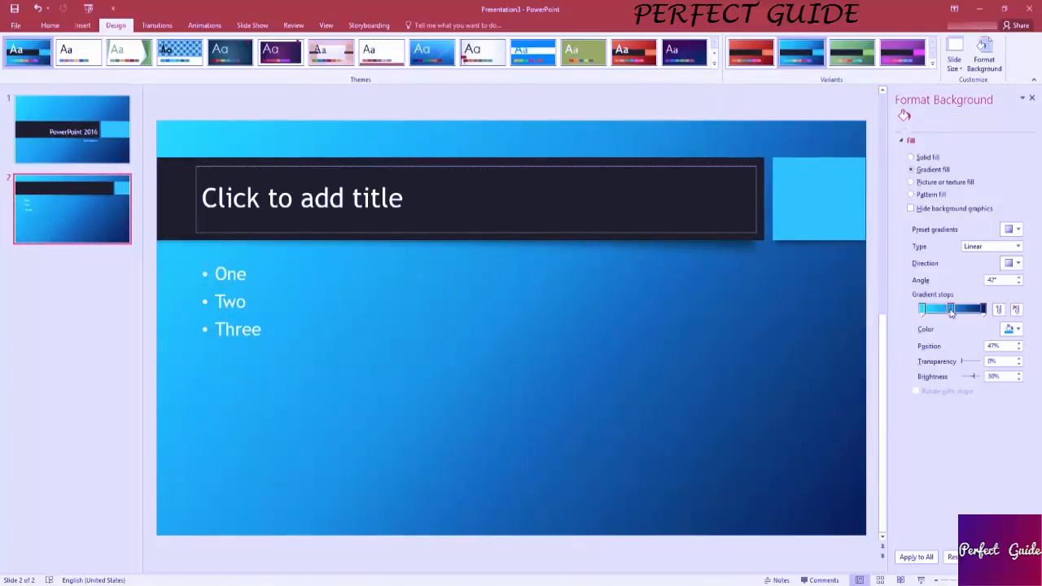
{"action": "left_click_drag", "start_coordinate": [952, 314], "coordinate": [954, 314]}
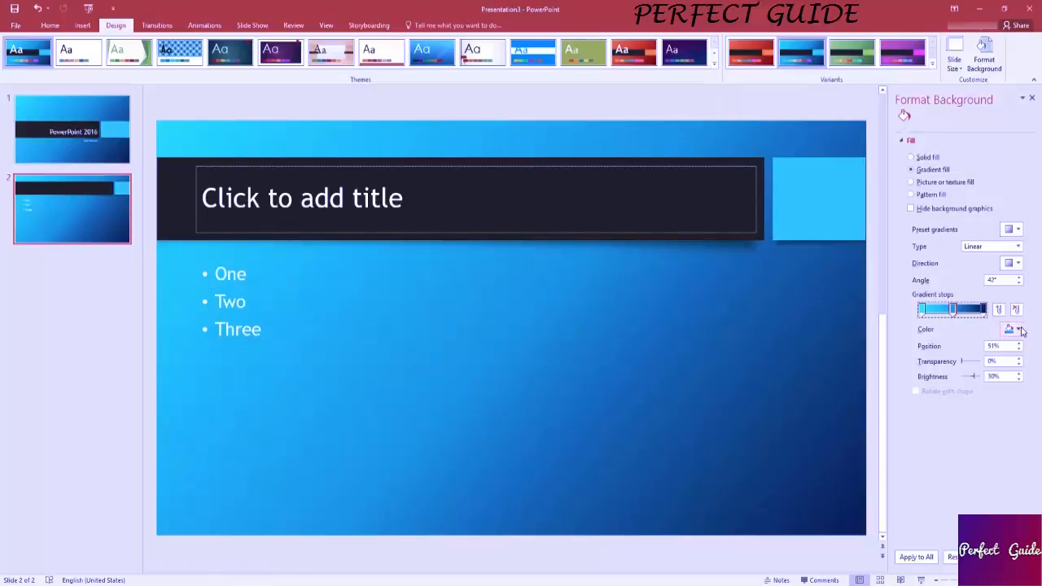
{"action": "left_click", "coordinate": [1018, 329]}
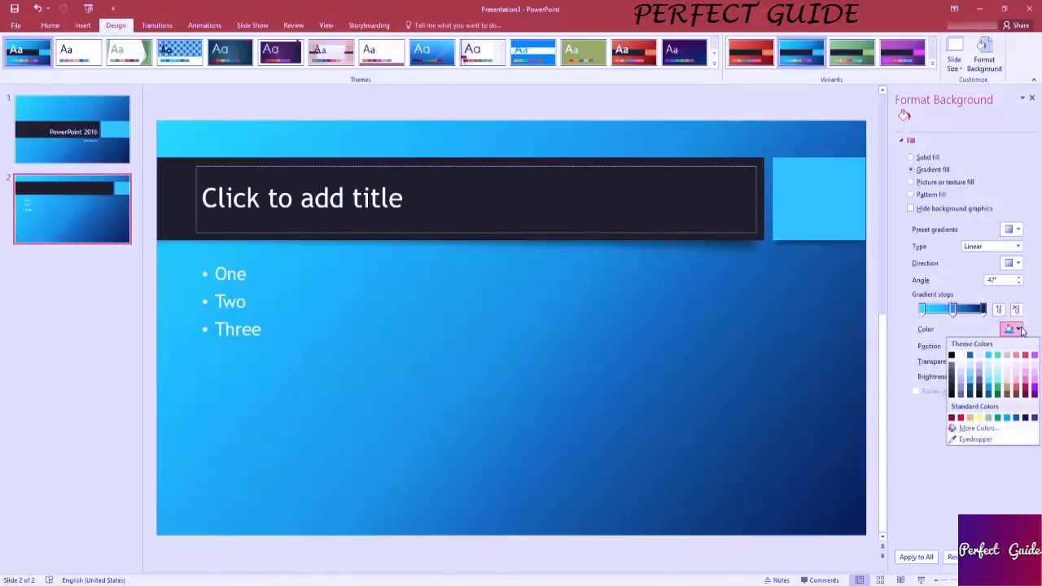
{"action": "left_click", "coordinate": [983, 431]}
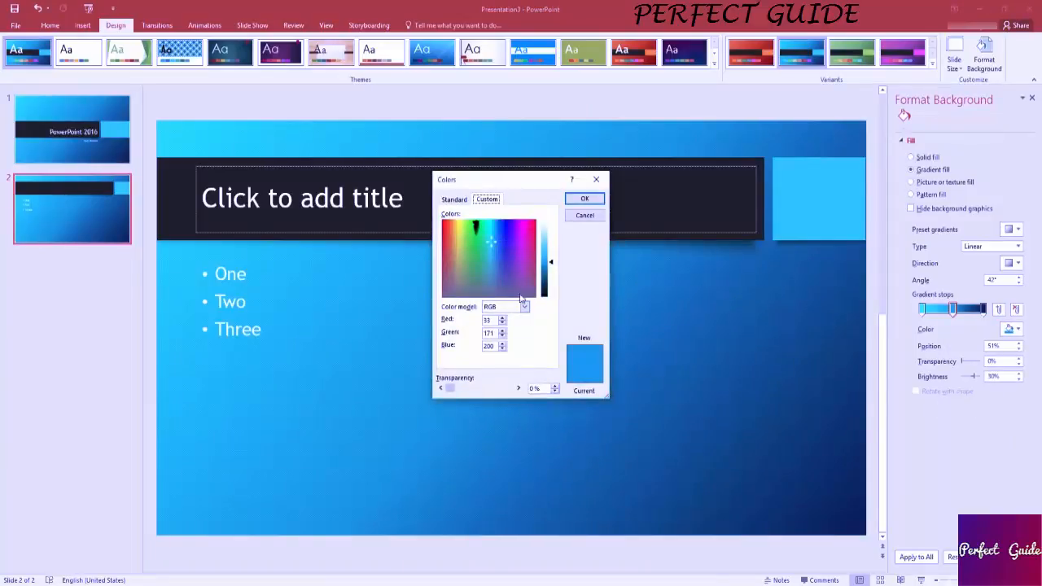
{"action": "left_click", "coordinate": [585, 218]}
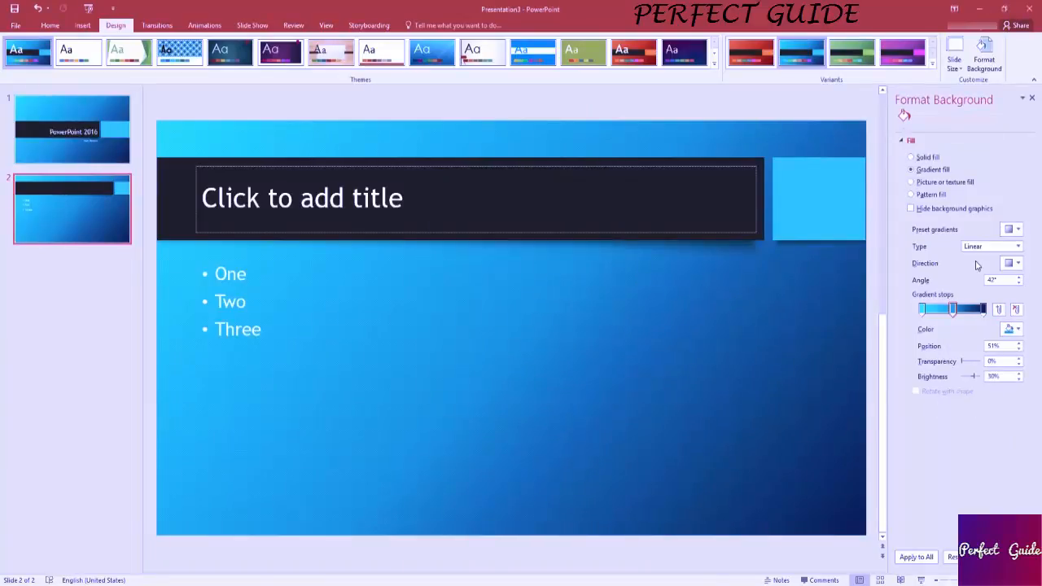
Change the slide background gradient to the Radial type with the From Center direction
{"action": "left_click", "coordinate": [1020, 264]}
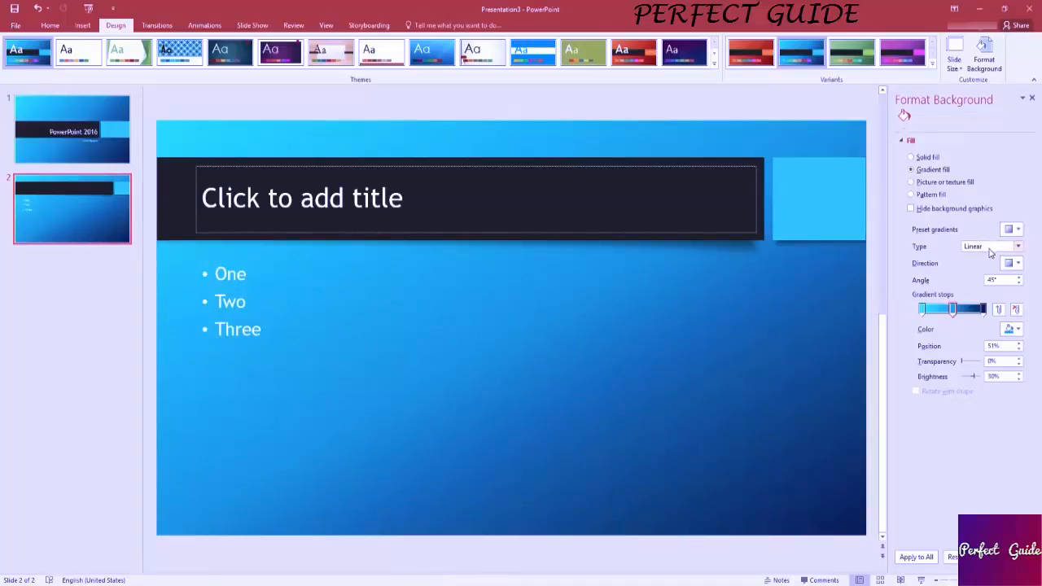
{"action": "left_click", "coordinate": [991, 248]}
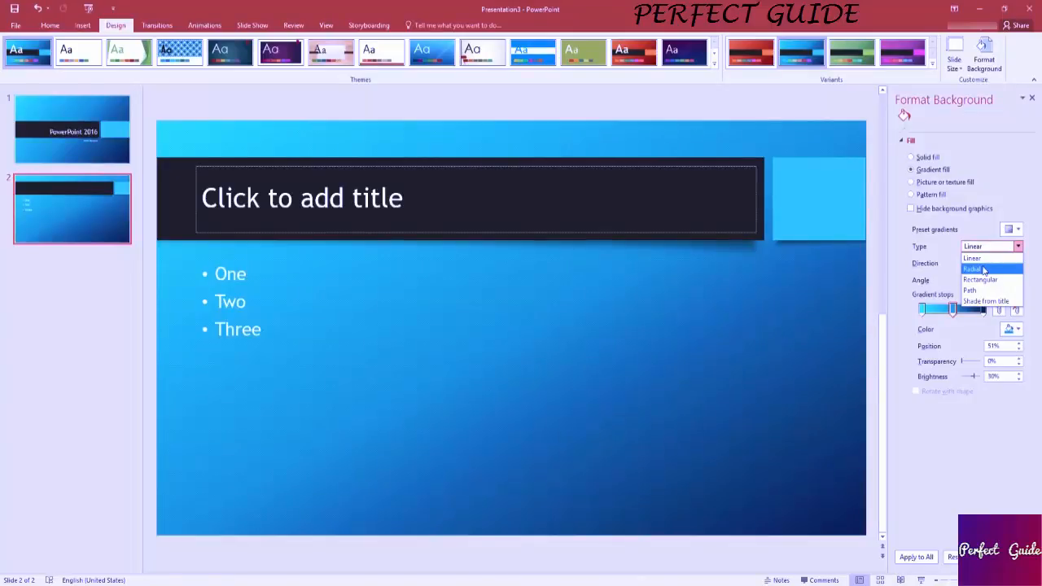
{"action": "left_click", "coordinate": [985, 269]}
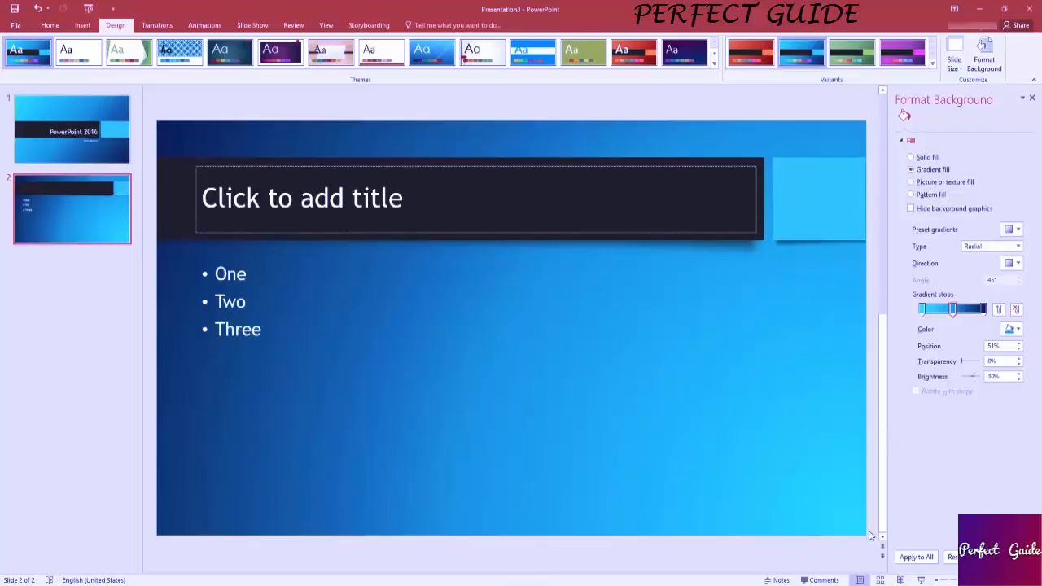
{"action": "left_click", "coordinate": [1012, 263]}
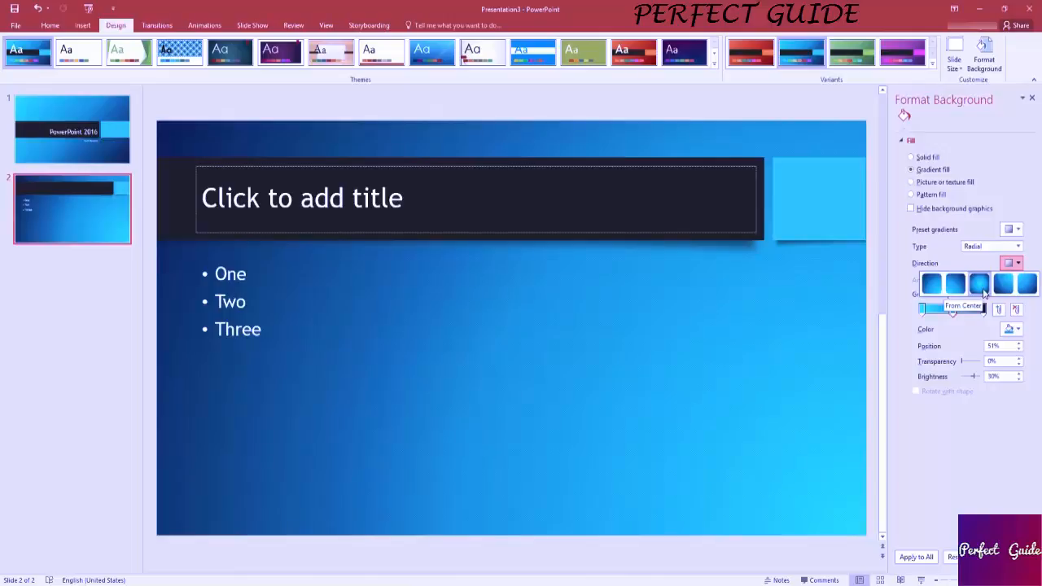
{"action": "left_click", "coordinate": [979, 283]}
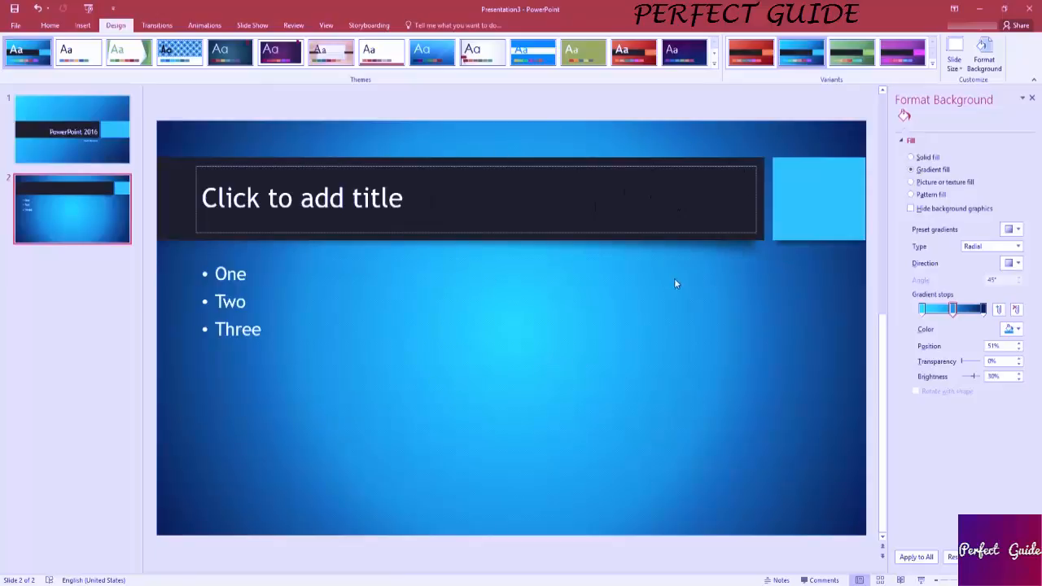
Add a gradient stop after the first one, shift it to about 32%, and remove it again
{"action": "left_click", "coordinate": [923, 310]}
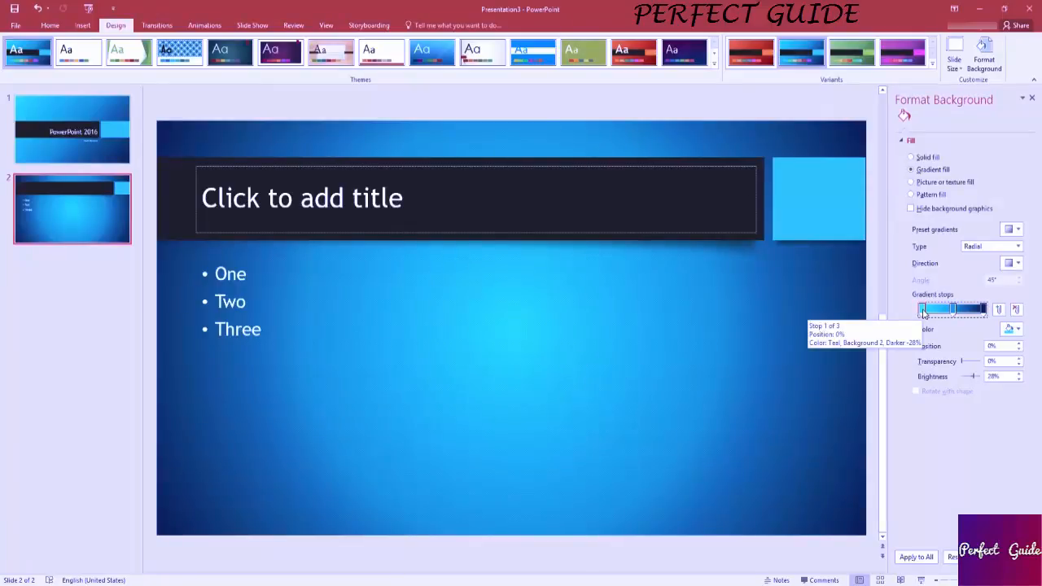
{"action": "left_click", "coordinate": [999, 309]}
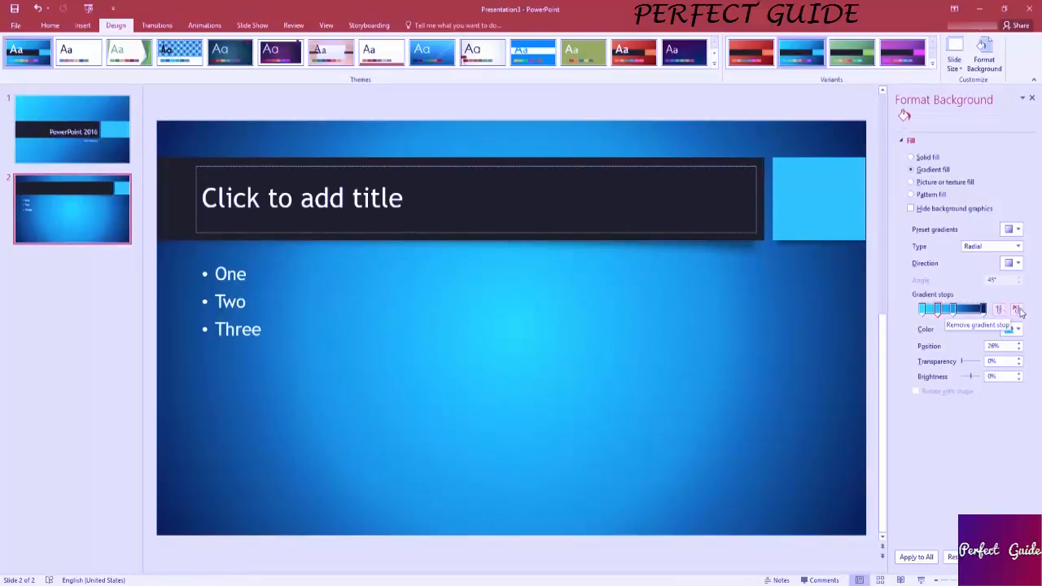
{"action": "mouse_move", "coordinate": [938, 310]}
{"action": "left_mouse_down"}
{"action": "mouse_move", "coordinate": [973, 314]}
{"action": "mouse_move", "coordinate": [946, 310]}
{"action": "left_mouse_up"}
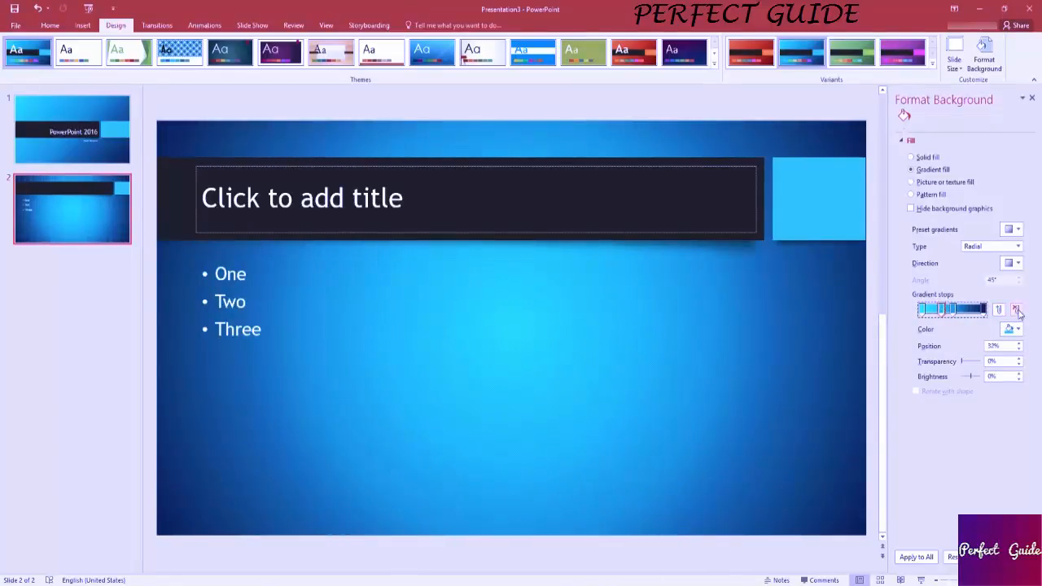
{"action": "left_click", "coordinate": [922, 309]}
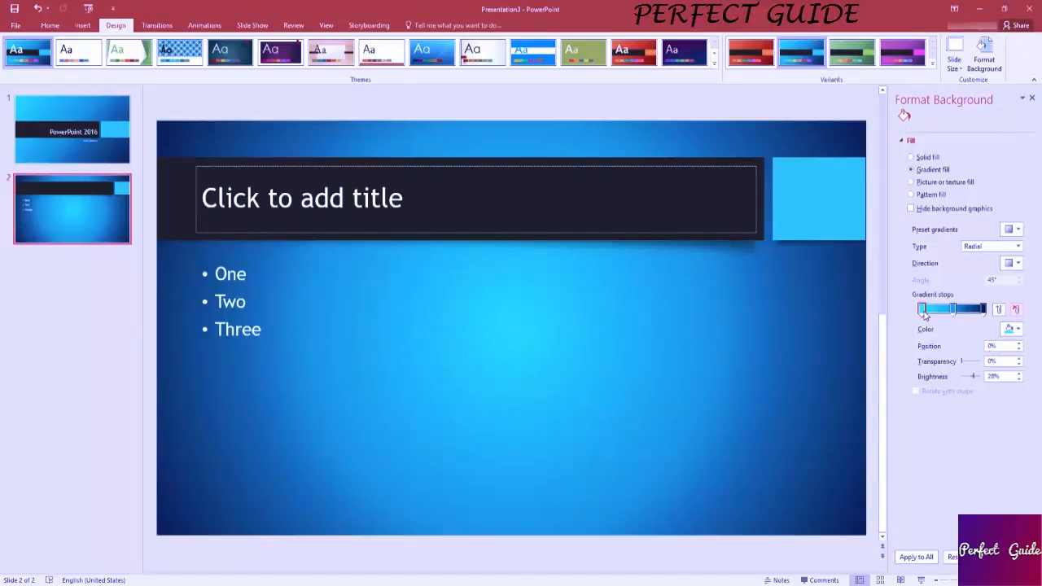
Move the first gradient stop to about 24% and reapply the From Center direction
{"action": "left_click_drag", "start_coordinate": [922, 311], "coordinate": [940, 314]}
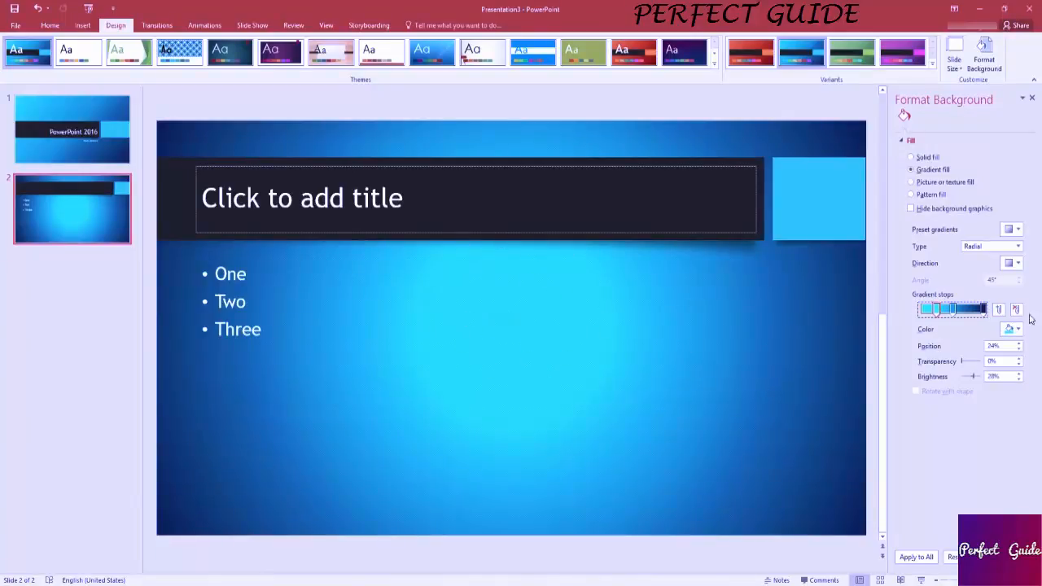
{"action": "left_click", "coordinate": [1013, 263]}
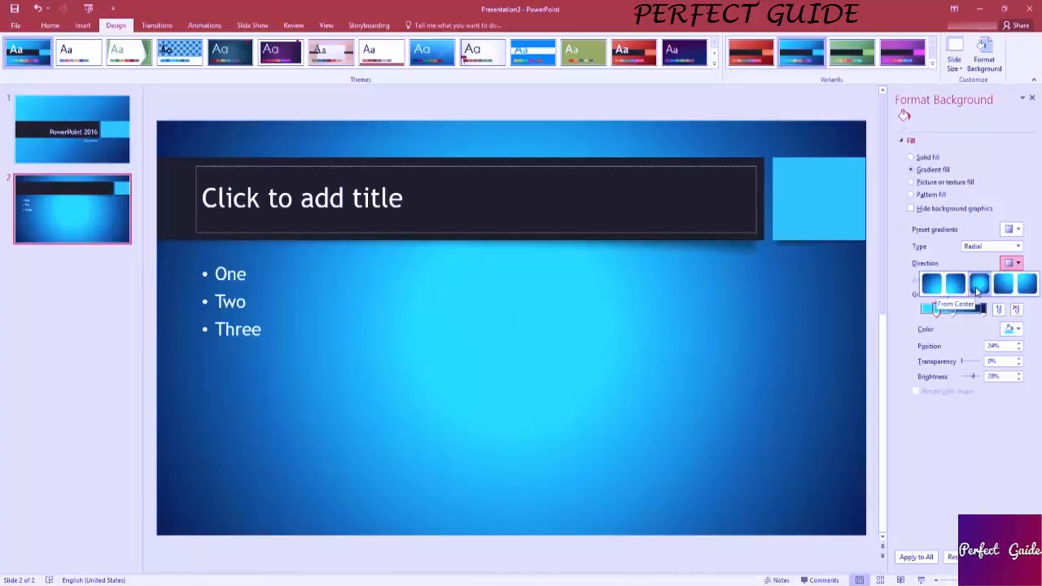
{"action": "left_click", "coordinate": [978, 285]}
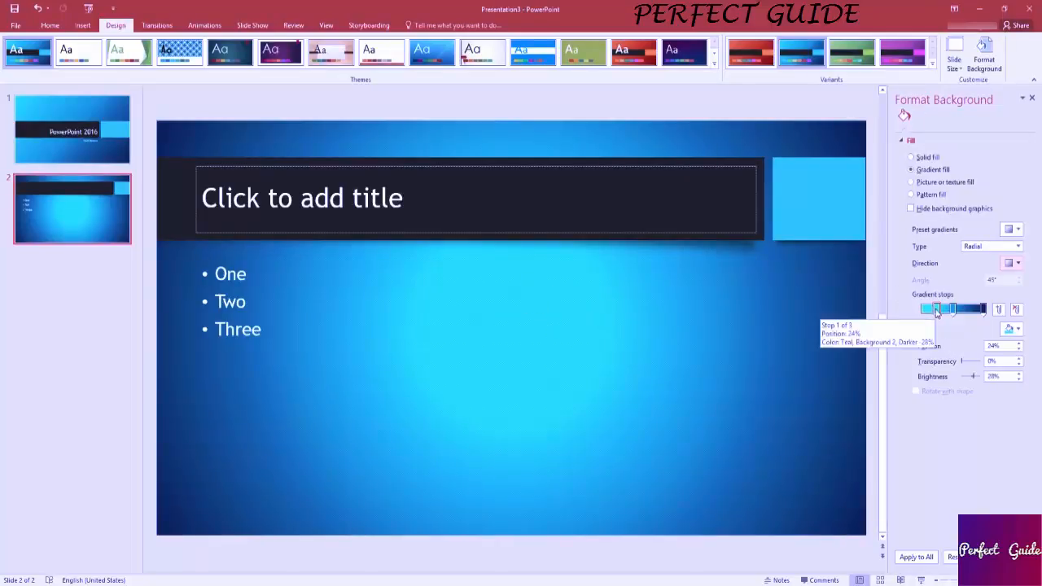
Reposition the gradient stops, returning the first stop to the start and placing the middle stop at about 46%
{"action": "mouse_move", "coordinate": [954, 311]}
{"action": "left_mouse_down"}
{"action": "mouse_move", "coordinate": [925, 311]}
{"action": "mouse_move", "coordinate": [952, 313]}
{"action": "mouse_move", "coordinate": [934, 312]}
{"action": "left_mouse_up"}
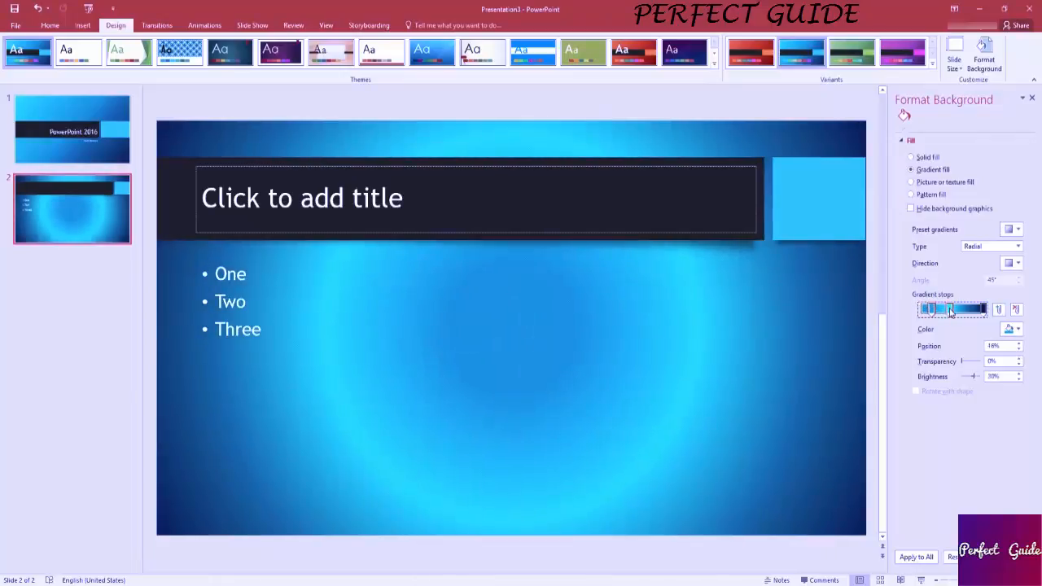
{"action": "left_click", "coordinate": [951, 312]}
{"action": "left_click", "coordinate": [929, 312]}
{"action": "left_click_drag", "start_coordinate": [934, 314], "coordinate": [949, 314]}
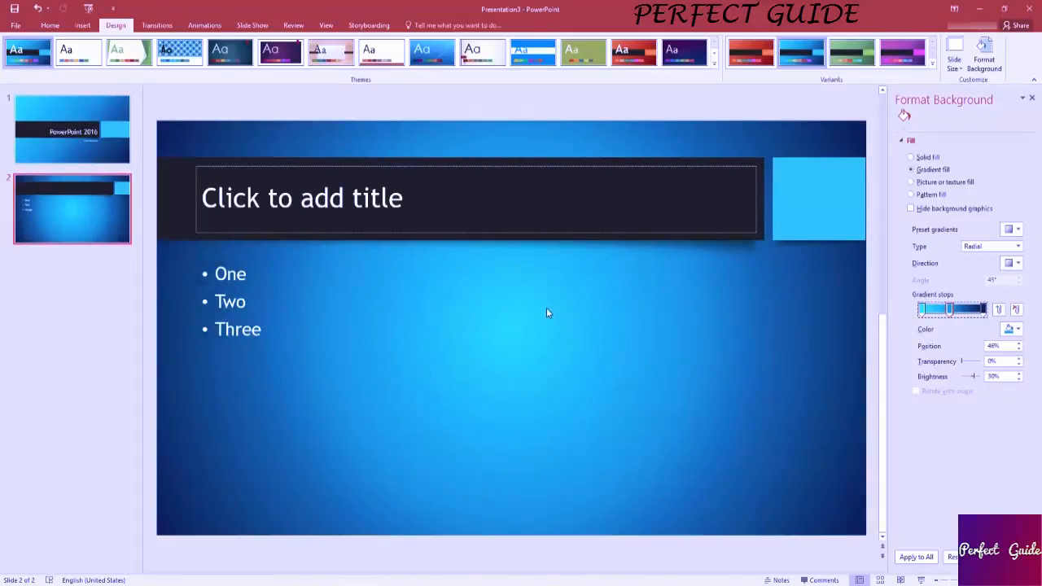
Try 100% transparency on the middle gradient stop, and set it back to 0%
{"action": "left_click", "coordinate": [1004, 358]}
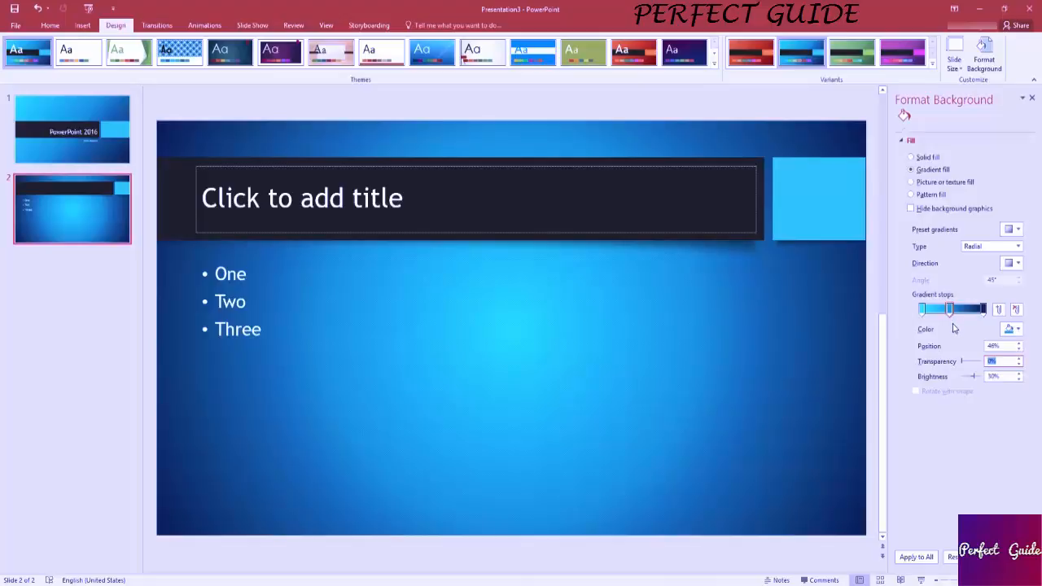
{"action": "type", "text": "100"}
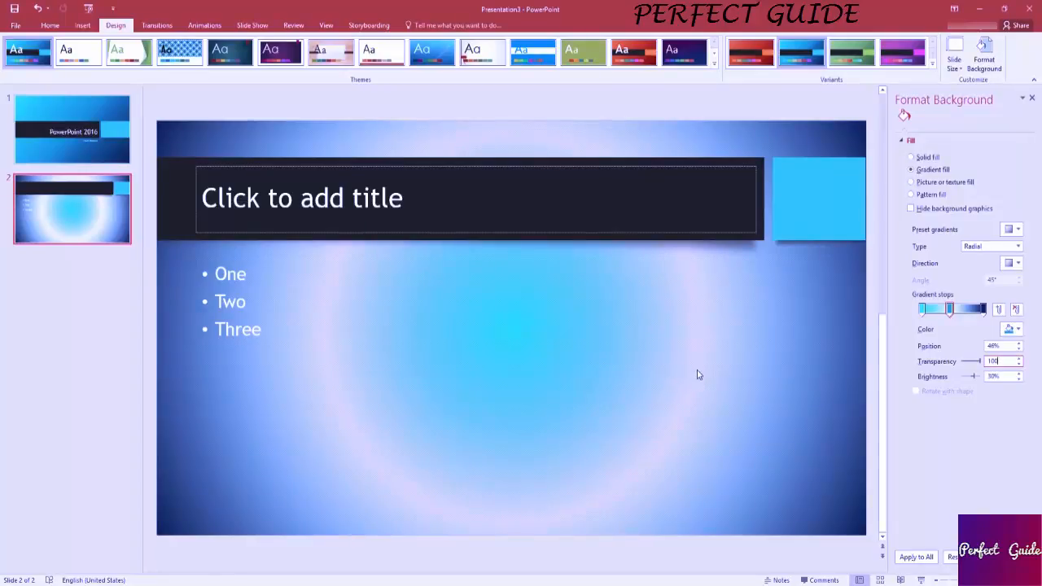
{"action": "left_click_drag", "start_coordinate": [1009, 362], "coordinate": [987, 361]}
{"action": "type", "text": "0"}
Try brightness values of -100% and 100% on the middle gradient stop, and restore it to 30%
{"action": "left_click", "coordinate": [1002, 377]}
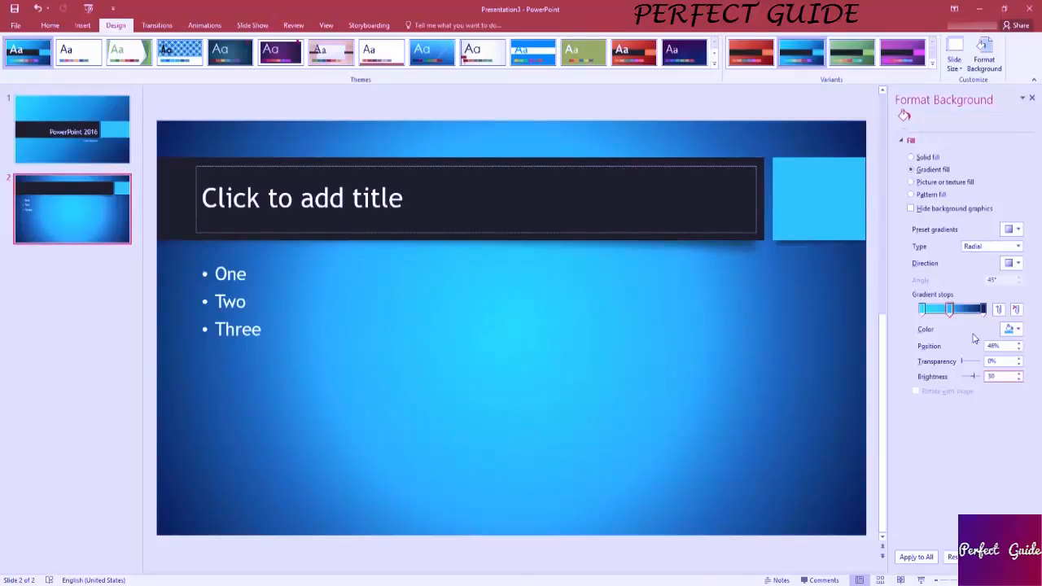
{"action": "key", "text": "BackSpace"}
{"action": "key", "text": "BackSpace"}
{"action": "type", "text": "-100"}
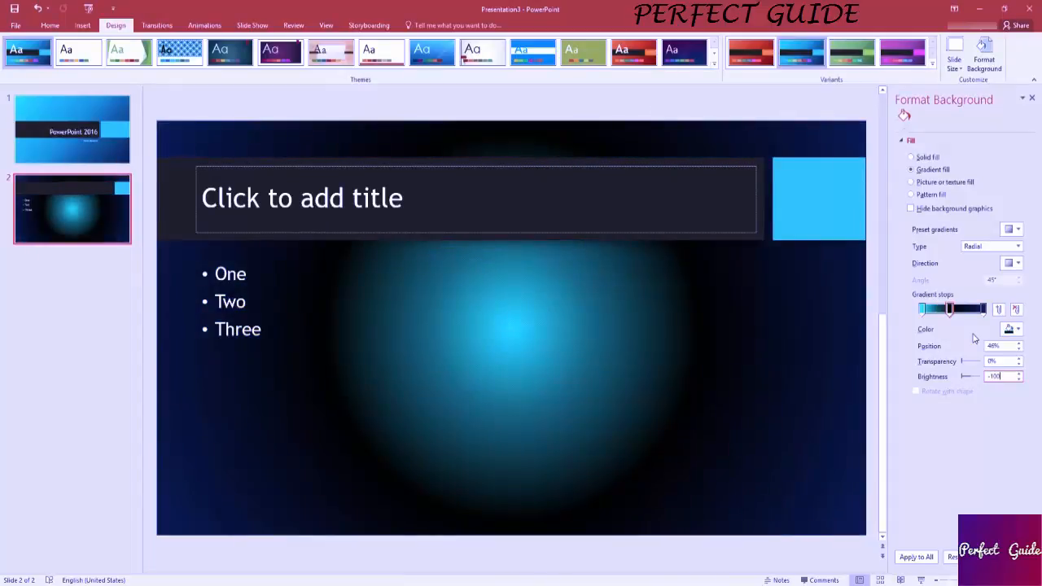
{"action": "key", "text": "BackSpace"}
{"action": "key", "text": "BackSpace"}
{"action": "key", "text": "BackSpace"}
{"action": "key", "text": "BackSpace"}
{"action": "type", "text": "100"}
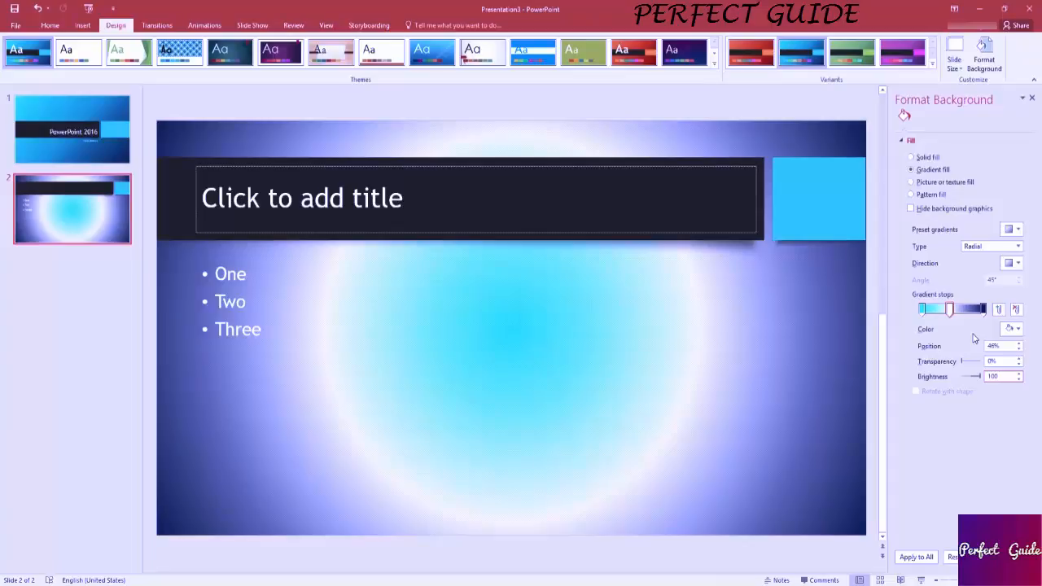
{"action": "type", "text": "30"}
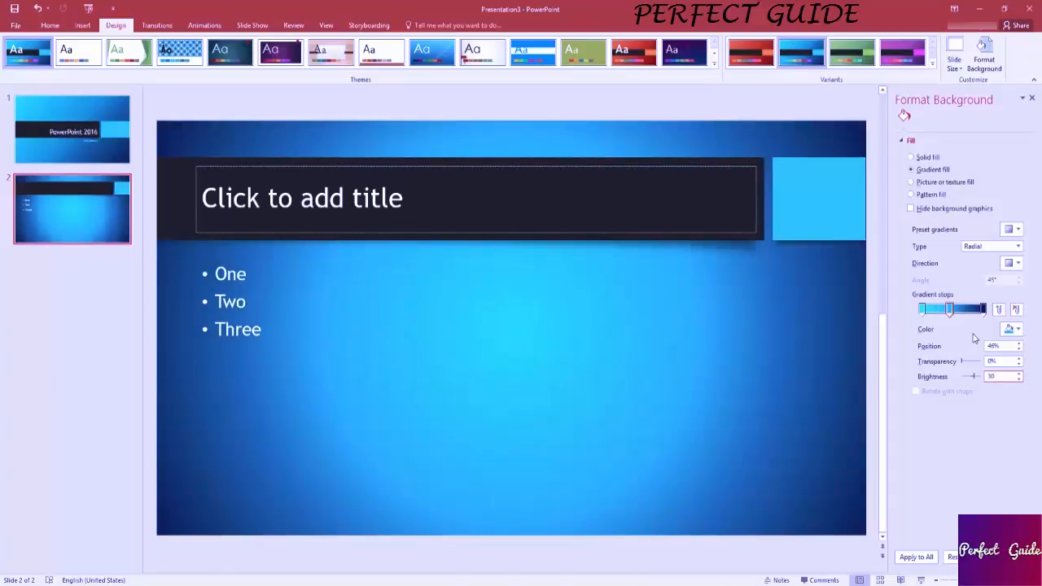
Switch the slide background to a picture or texture fill and apply the blue water-droplet texture
{"action": "left_click", "coordinate": [912, 182]}
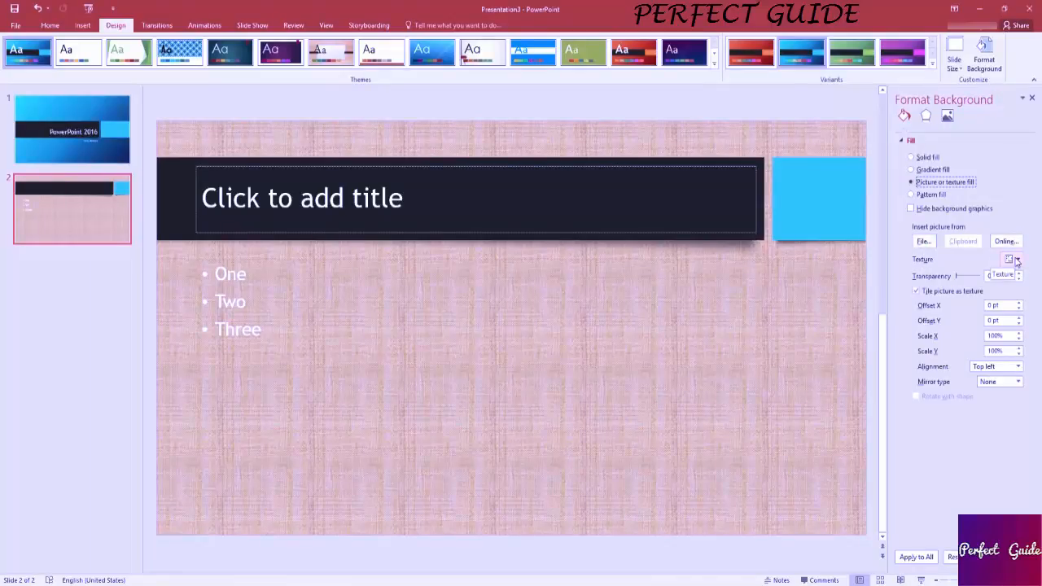
{"action": "left_click", "coordinate": [1016, 259]}
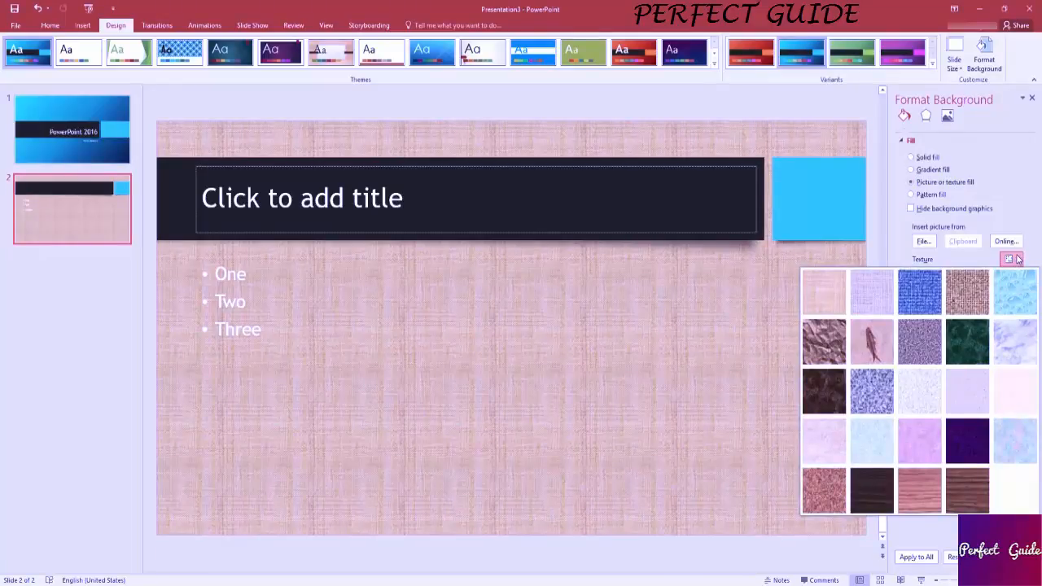
{"action": "left_click", "coordinate": [830, 391]}
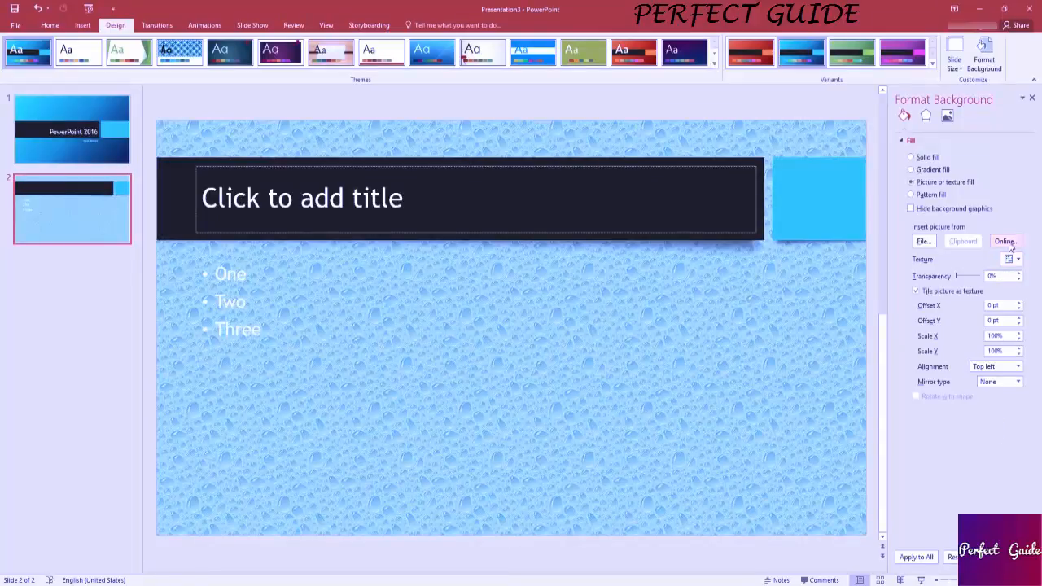
Search Bing Image Search for an online picture for the slide background
{"action": "left_click", "coordinate": [1008, 242]}
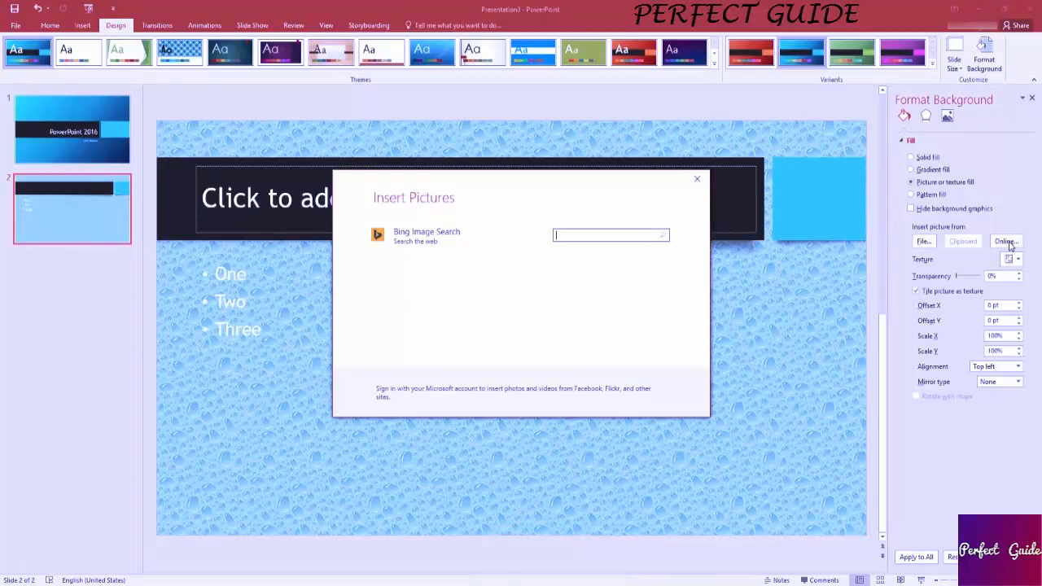
{"action": "type", "text": "josh"}
{"action": "key", "text": "Return"}
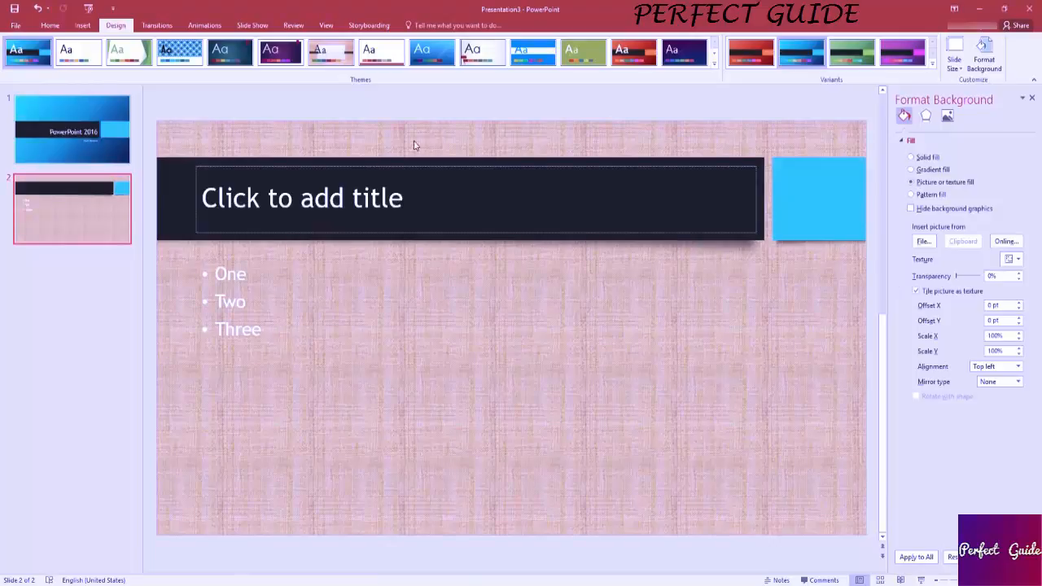
Turn tiling of the background texture off and back on, and set Offset X and Offset Y to 5 pt
{"action": "left_click", "coordinate": [930, 293]}
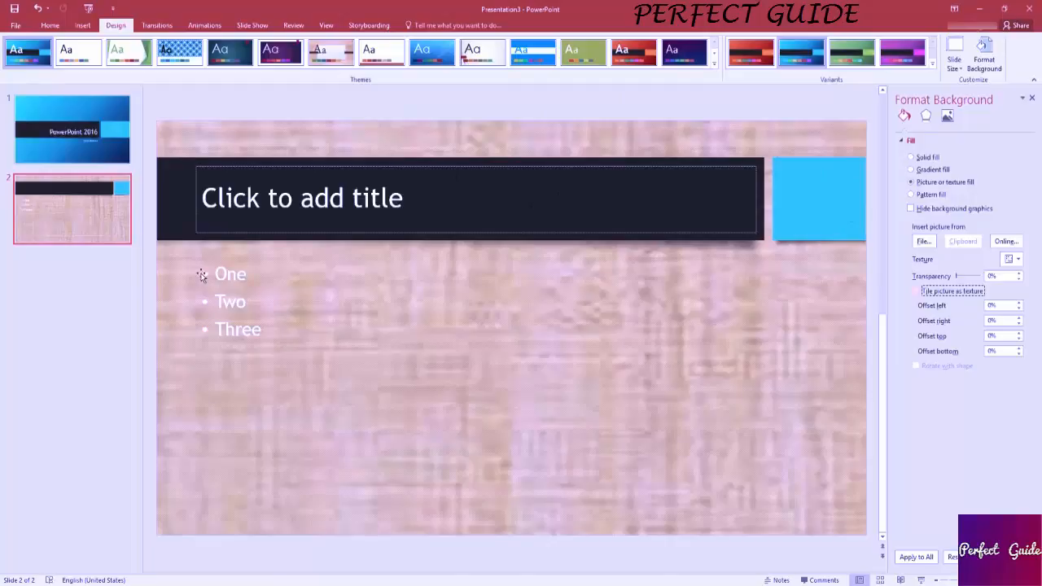
{"action": "left_click", "coordinate": [920, 294]}
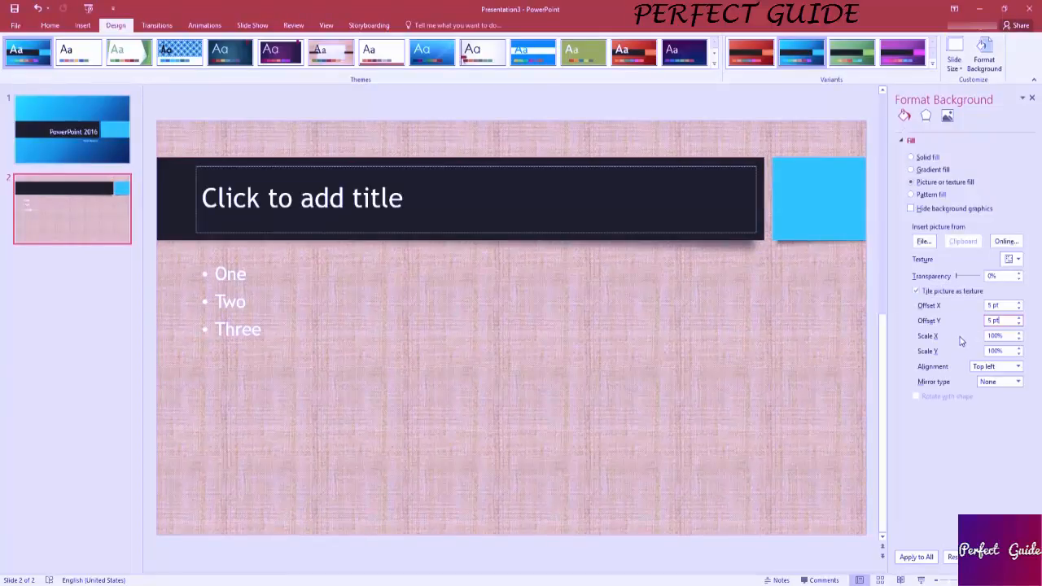
Set the tiled background texture's Scale X and Scale Y to 50%
{"action": "left_click", "coordinate": [1008, 335]}
{"action": "left_click_drag", "start_coordinate": [1006, 335], "coordinate": [935, 337]}
{"action": "type", "text": "0"}
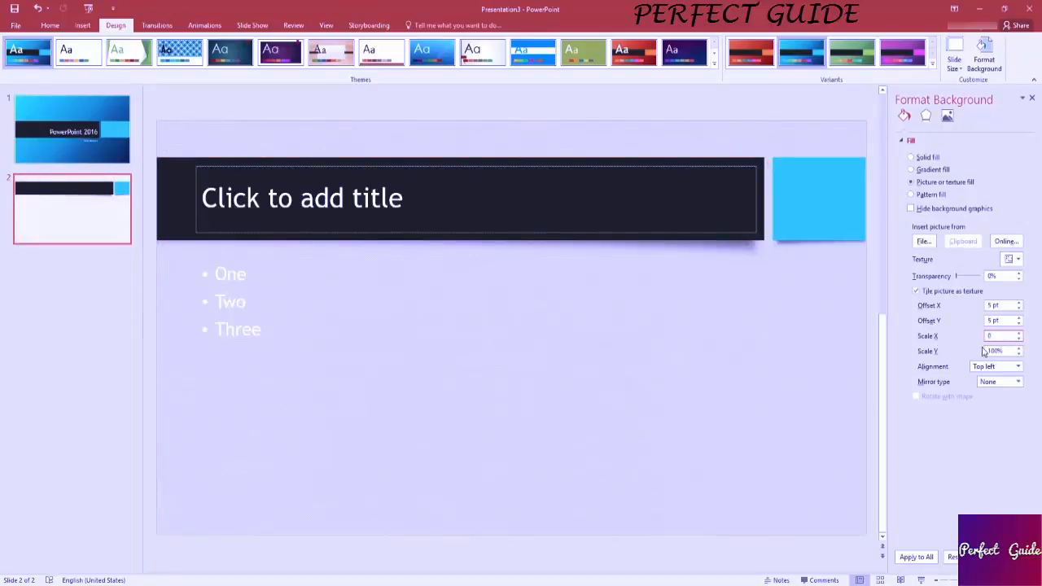
{"action": "type", "text": "0"}
{"action": "key", "text": "Tab"}
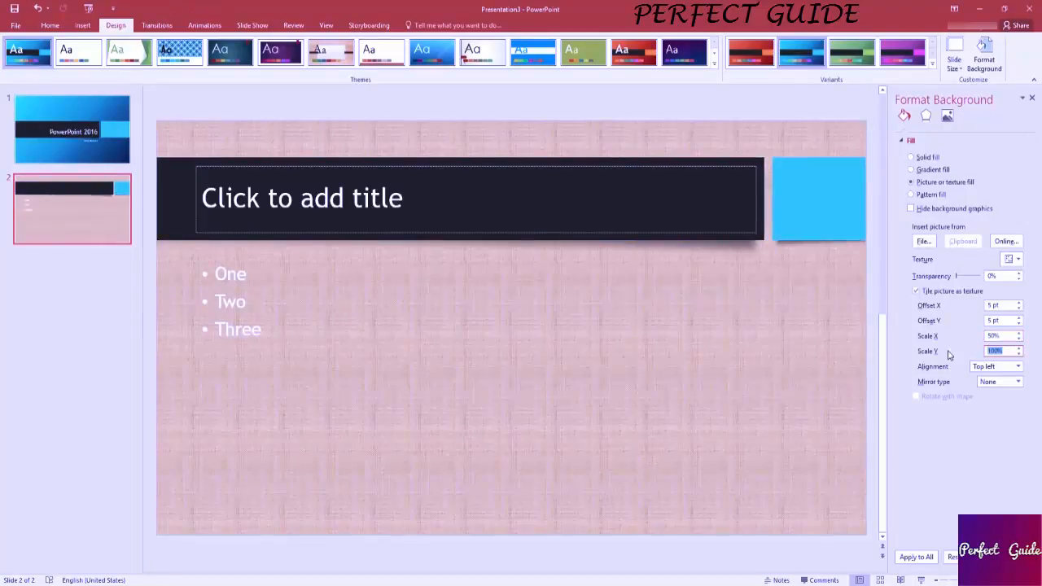
{"action": "type", "text": "50"}
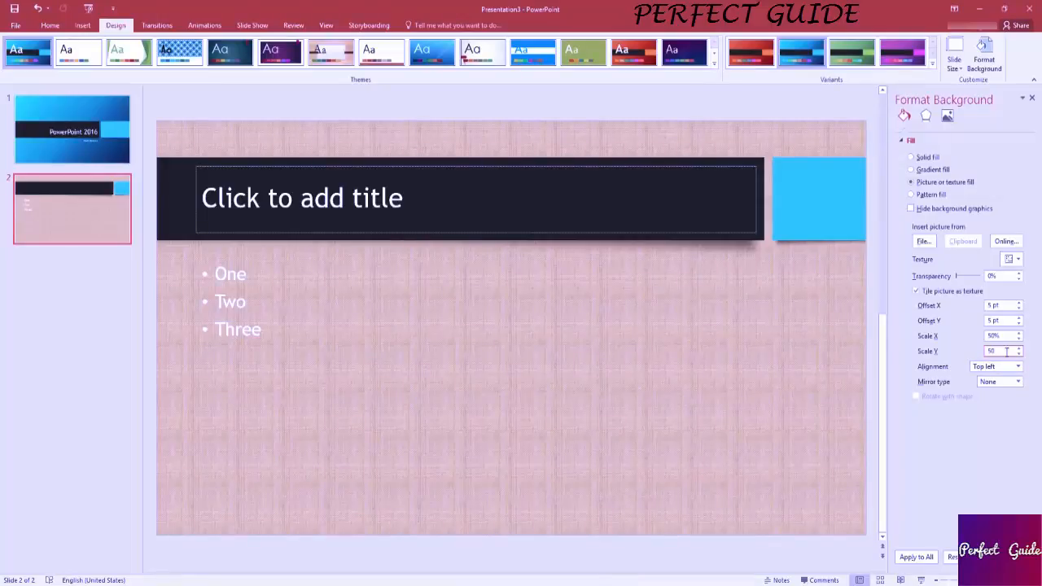
Set the tiled background texture's Scale X and Scale Y to 100% and look through the tile alignment choices
{"action": "left_click_drag", "start_coordinate": [1008, 351], "coordinate": [855, 316]}
{"action": "type", "text": "100"}
{"action": "left_click", "coordinate": [1004, 335]}
{"action": "left_click_drag", "start_coordinate": [1003, 335], "coordinate": [984, 336]}
{"action": "type", "text": "100"}
{"action": "key", "text": "Return"}
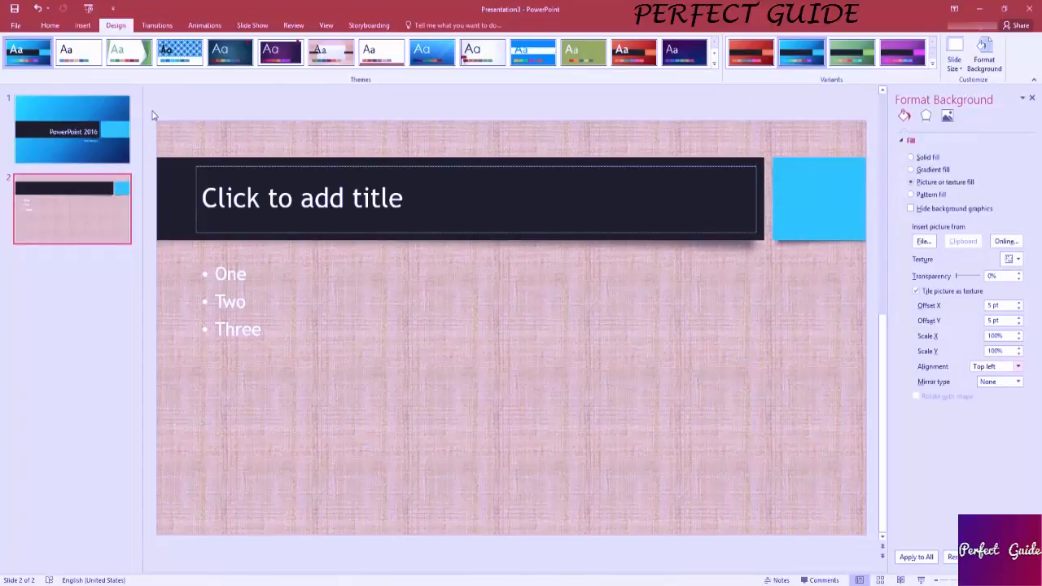
{"action": "left_click", "coordinate": [1000, 368]}
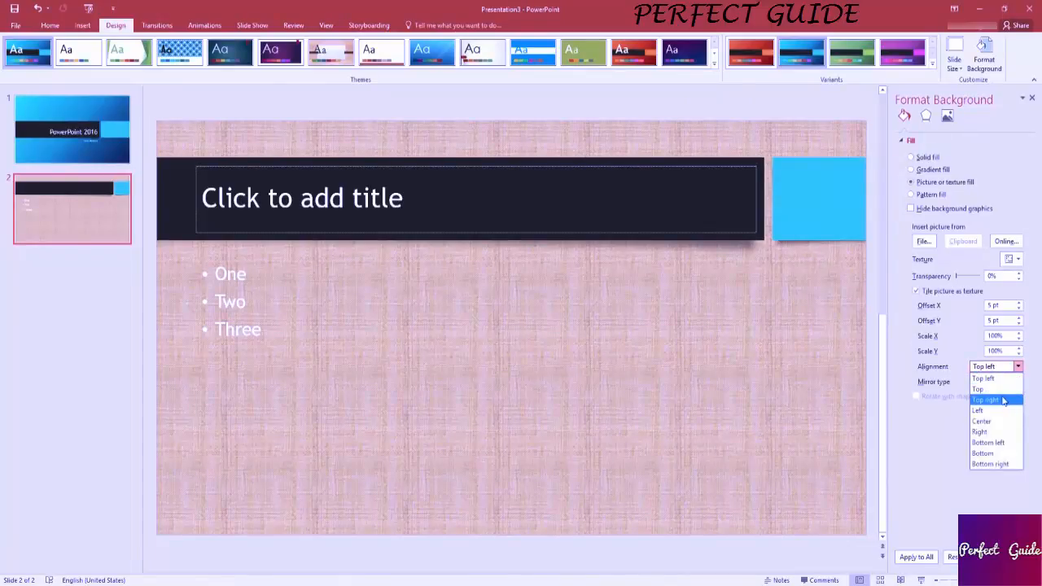
{"action": "left_click", "coordinate": [1002, 394]}
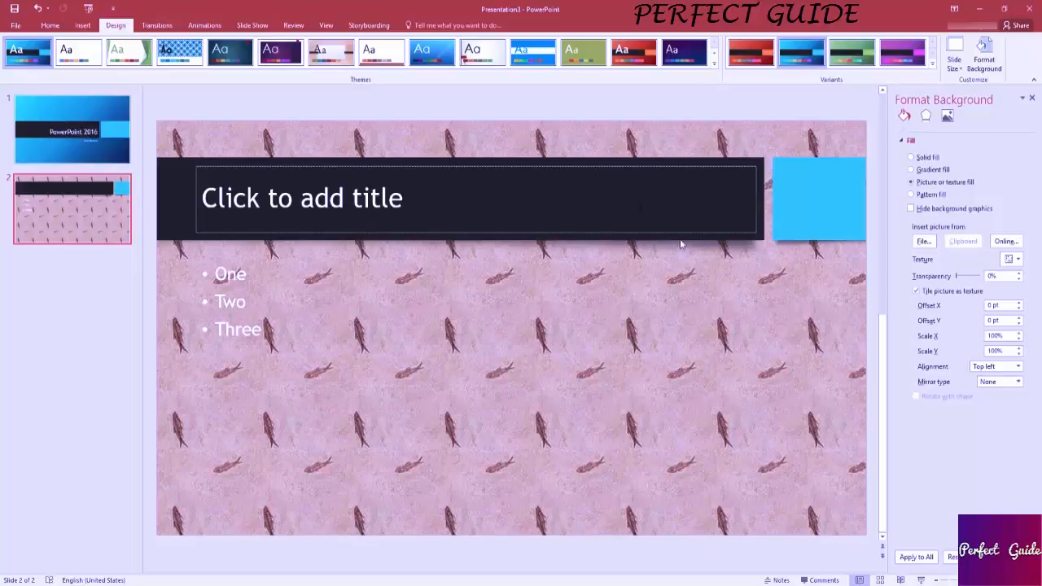
Try the Horizontal, Vertical and Both mirror types on the tiled fish-fossil background texture
{"action": "left_click", "coordinate": [994, 383]}
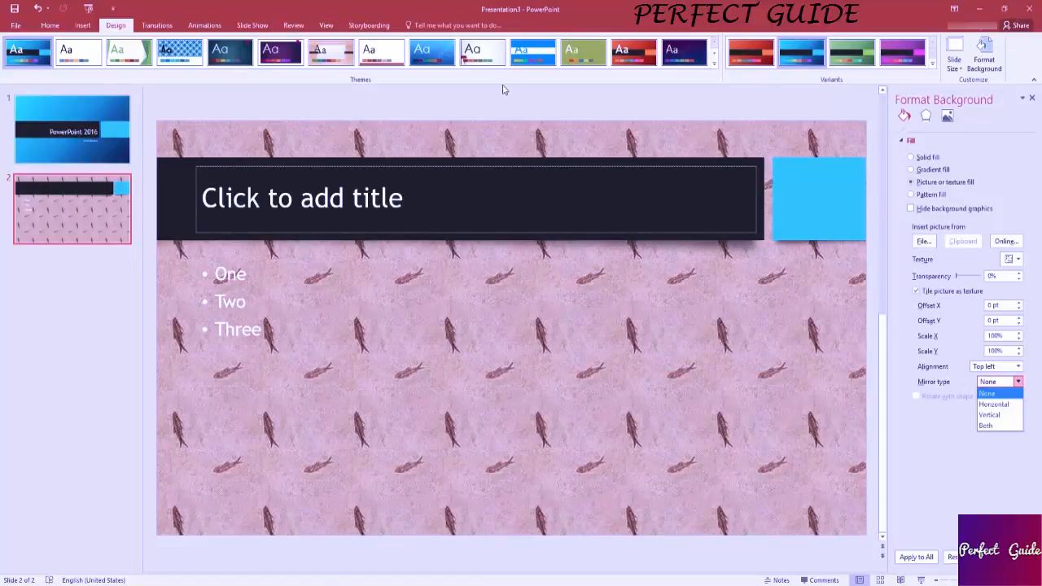
{"action": "left_click", "coordinate": [994, 404]}
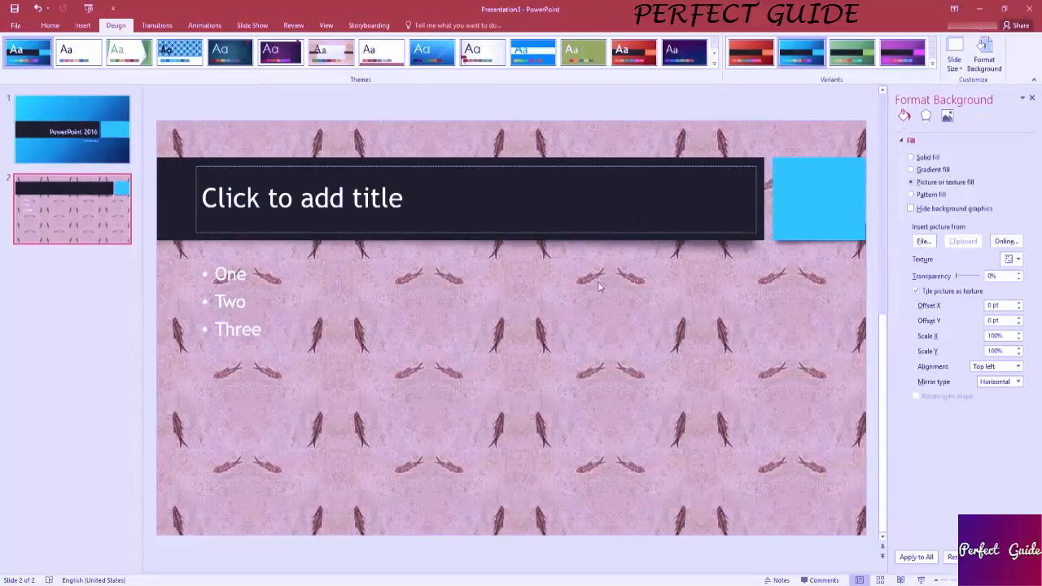
{"action": "left_click", "coordinate": [1001, 381]}
{"action": "left_click", "coordinate": [1000, 419]}
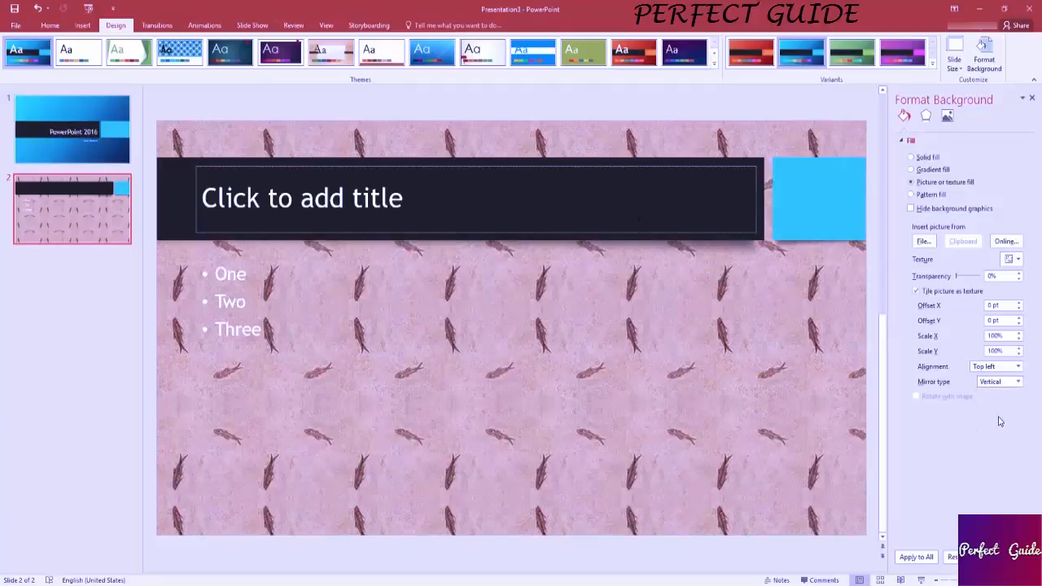
{"action": "left_click", "coordinate": [1002, 382]}
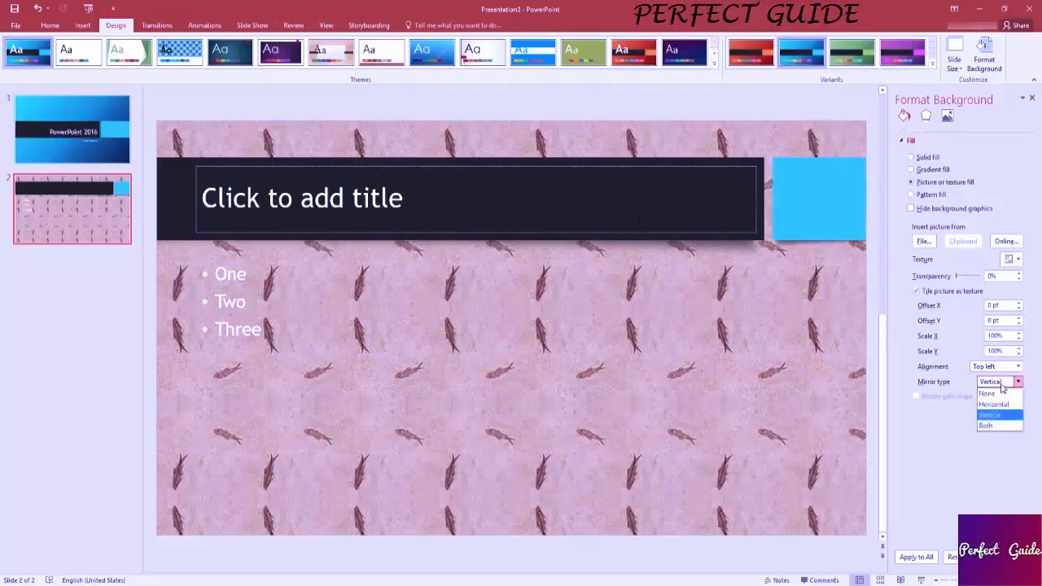
{"action": "left_click", "coordinate": [999, 432]}
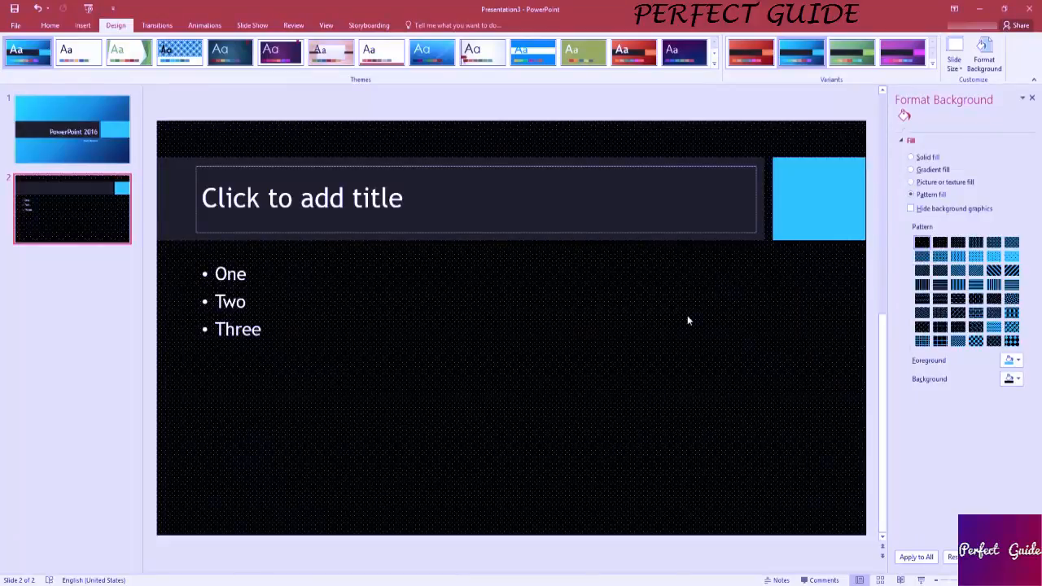
Set the background pattern's foreground colour to dark red, and try green before choosing black as its background colour
{"action": "left_click", "coordinate": [1017, 360]}
{"action": "left_click", "coordinate": [1026, 421]}
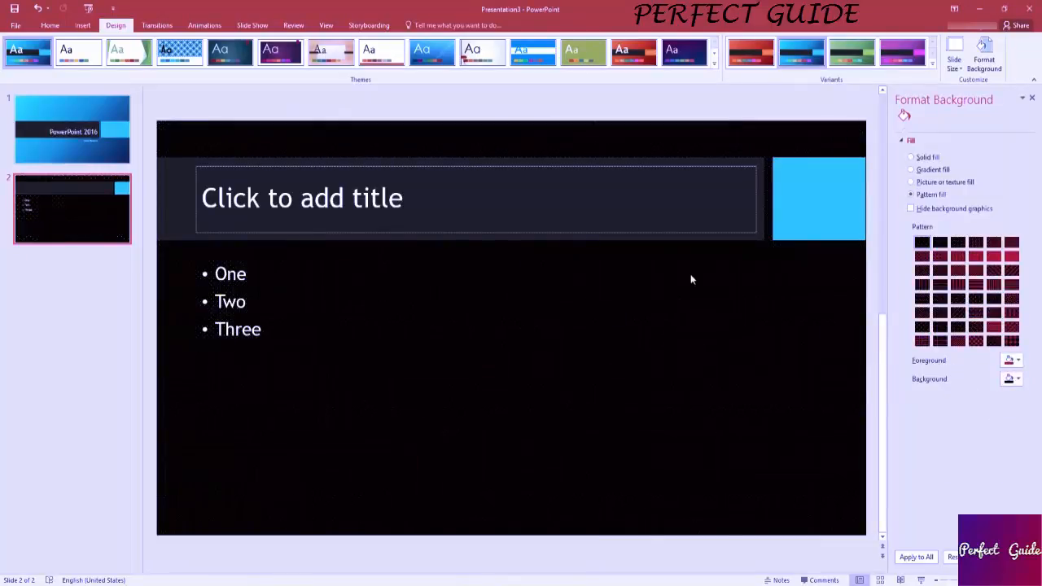
{"action": "left_click", "coordinate": [1017, 379]}
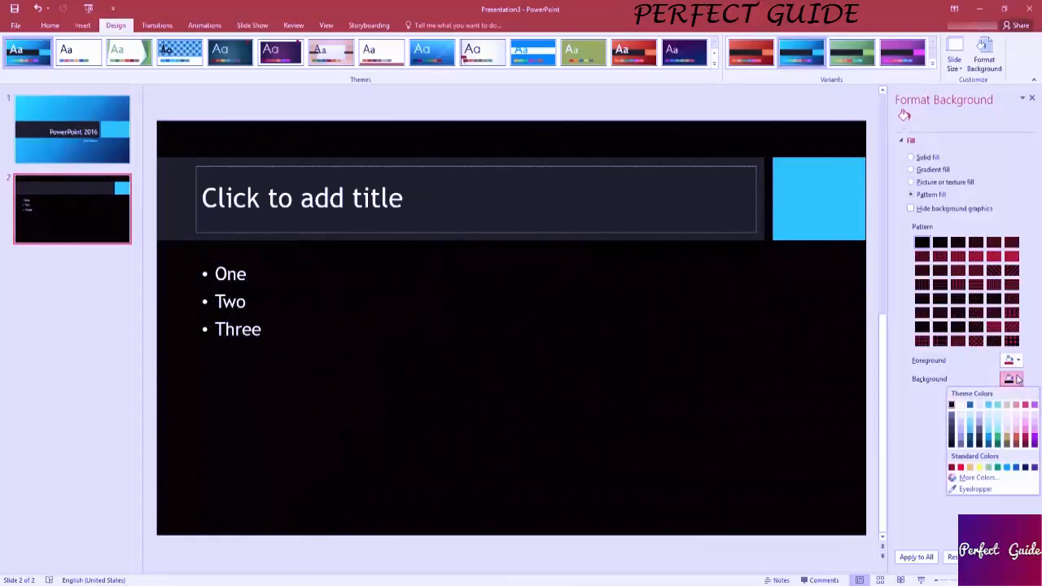
{"action": "left_click", "coordinate": [998, 440]}
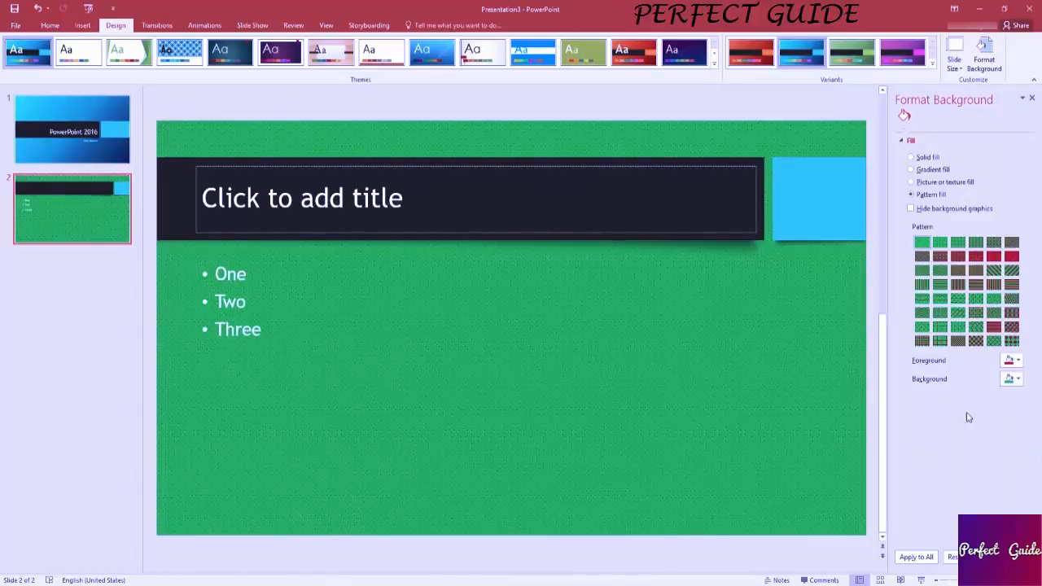
{"action": "left_click", "coordinate": [1017, 380]}
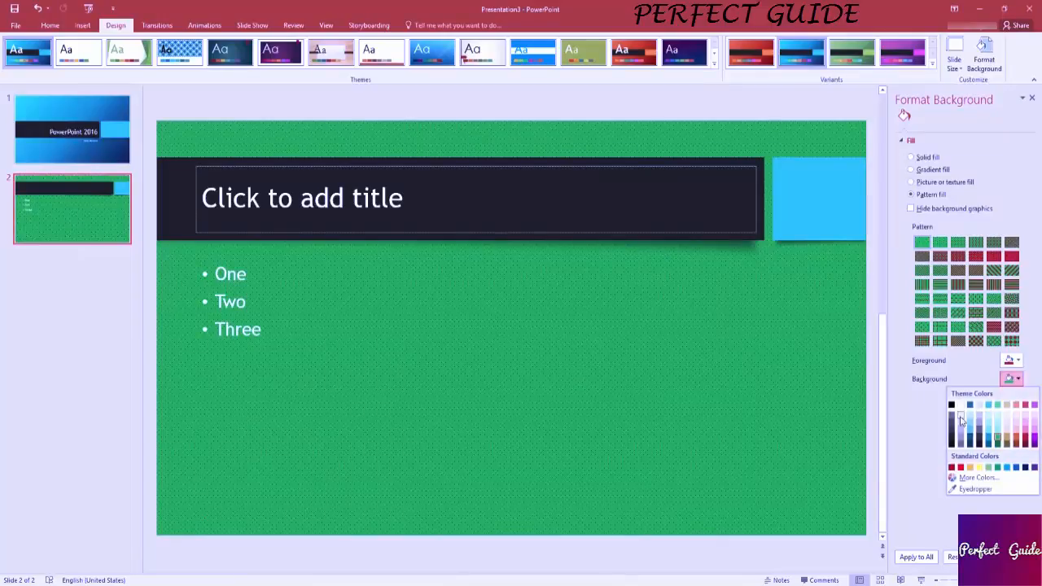
{"action": "left_click", "coordinate": [955, 410]}
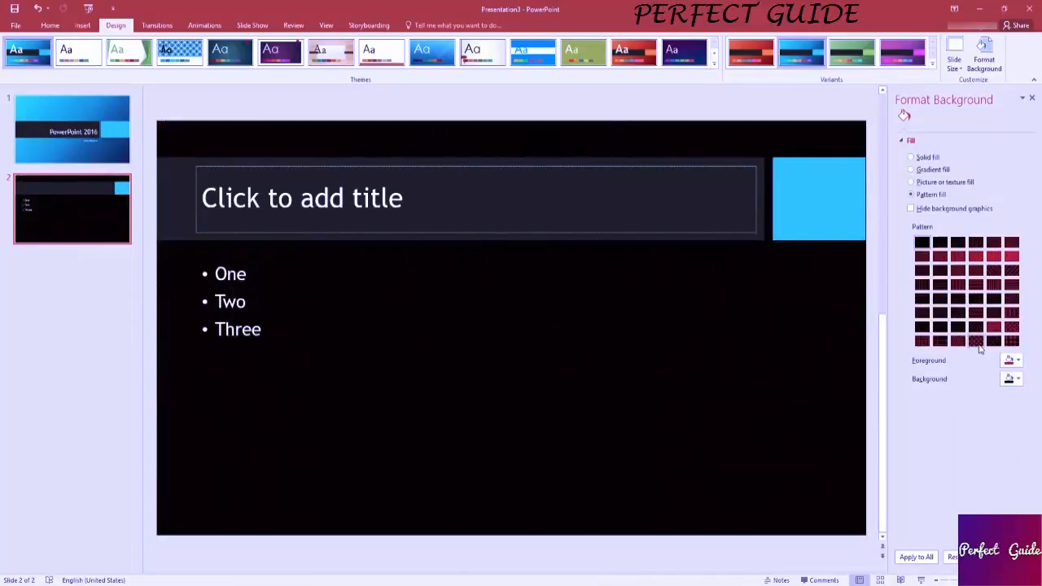
Try several different patterns for the slide background's pattern fill and apply the last one chosen to all slides
{"action": "left_click", "coordinate": [979, 244]}
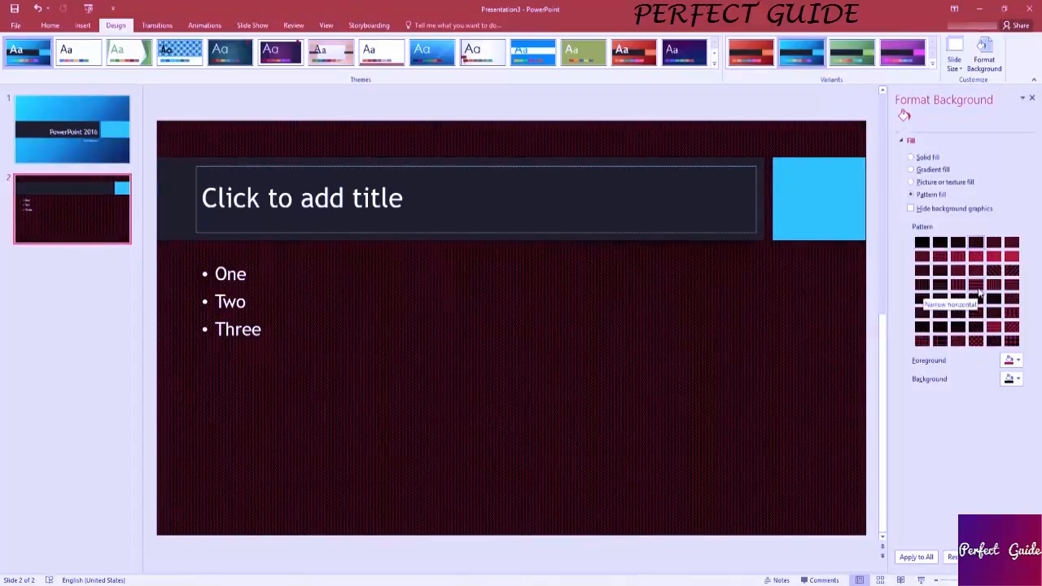
{"action": "left_click", "coordinate": [995, 242]}
{"action": "left_click", "coordinate": [994, 284]}
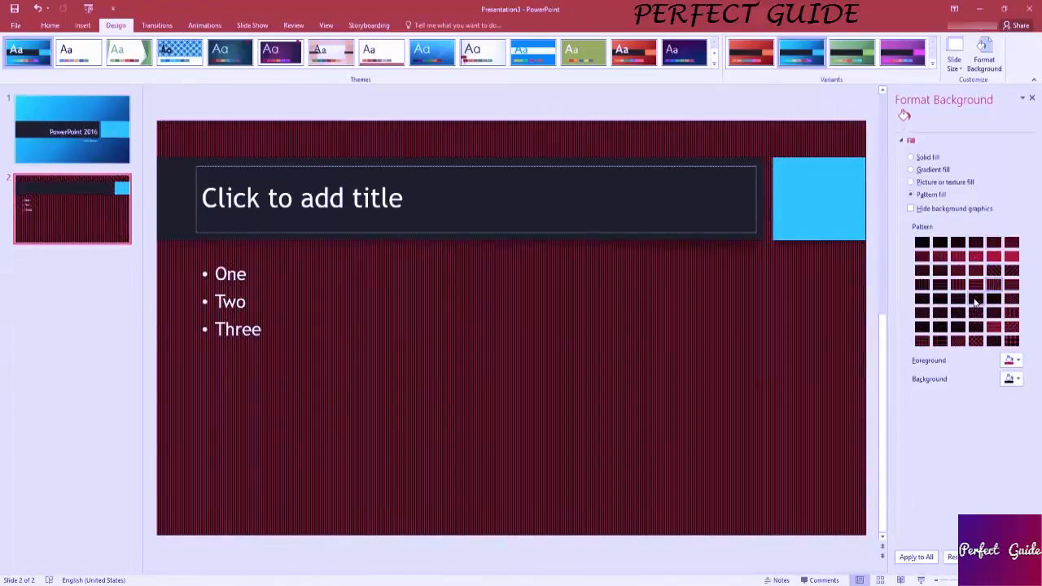
{"action": "left_click", "coordinate": [976, 300]}
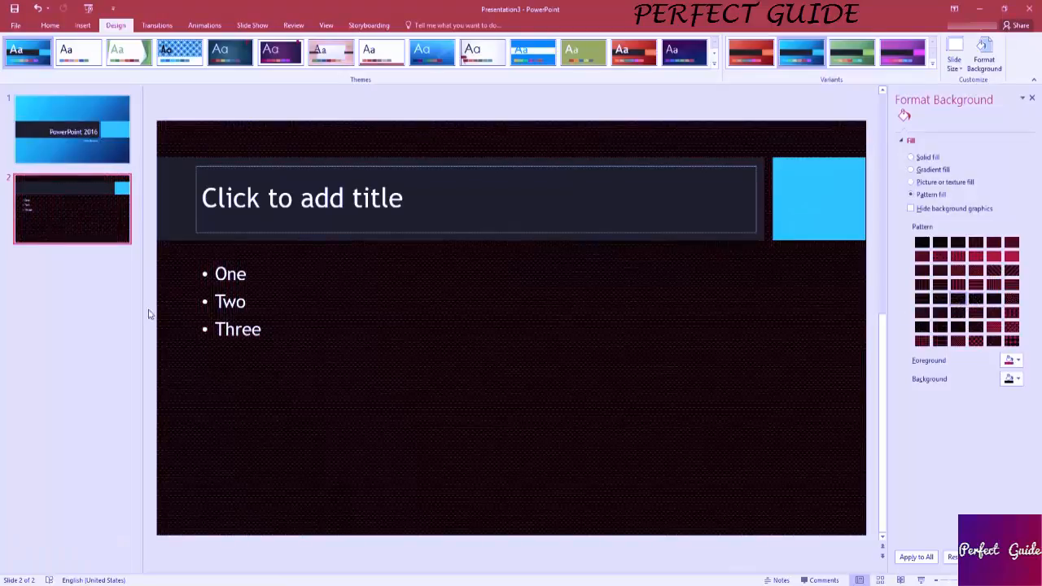
{"action": "left_click", "coordinate": [959, 312]}
{"action": "left_click", "coordinate": [929, 558]}
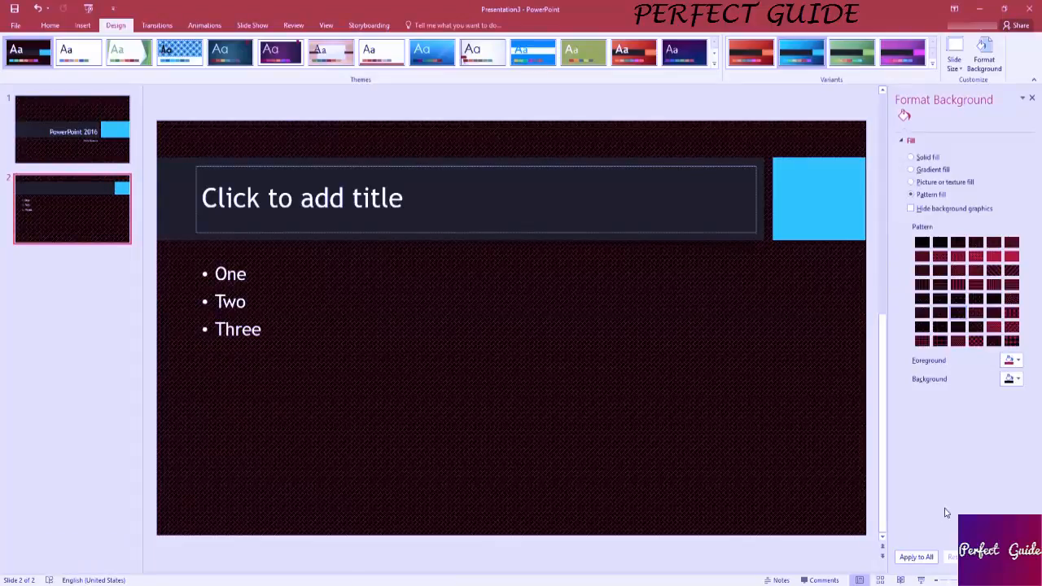
Restore the blue variant's gradient background on all slides, and turn Hide background graphics on and off on the second slide
{"action": "left_click", "coordinate": [812, 57]}
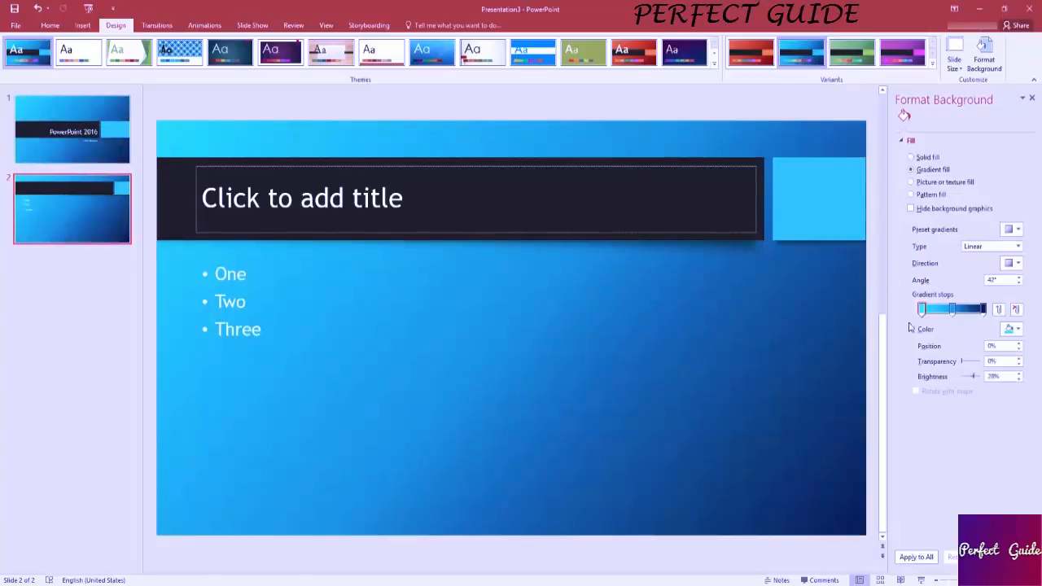
{"action": "left_click", "coordinate": [920, 557]}
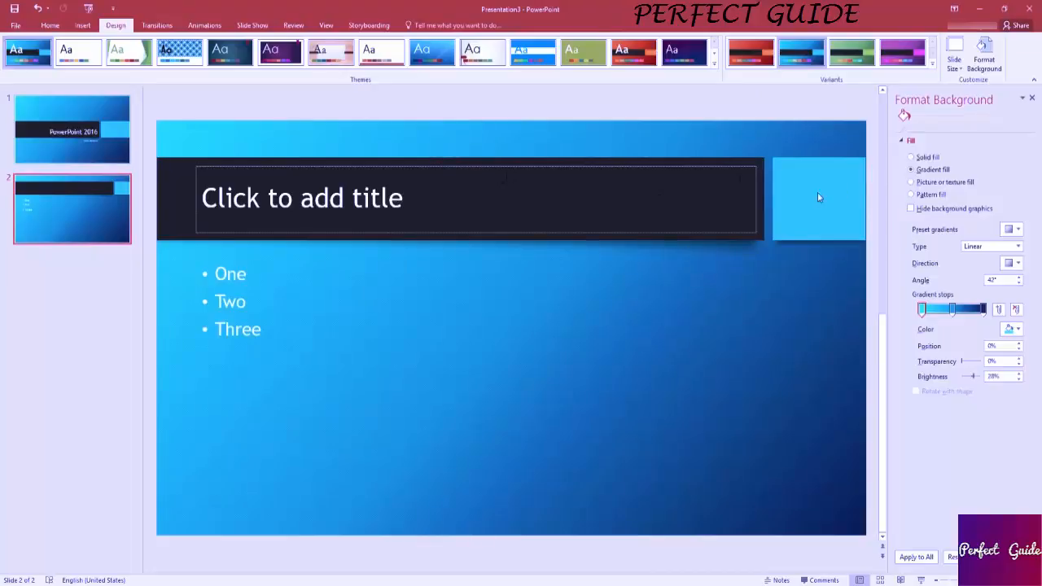
{"action": "left_click", "coordinate": [912, 210]}
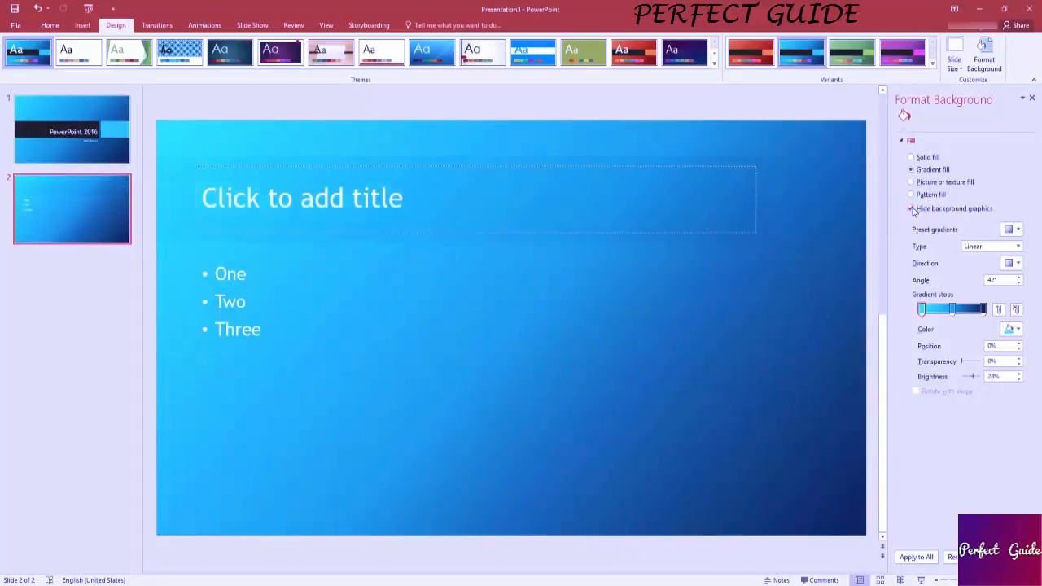
{"action": "left_click", "coordinate": [913, 210]}
Switch the second slide's background to a picture or texture fill and apply the Plastic Wrap artistic effect
{"action": "left_click", "coordinate": [913, 182]}
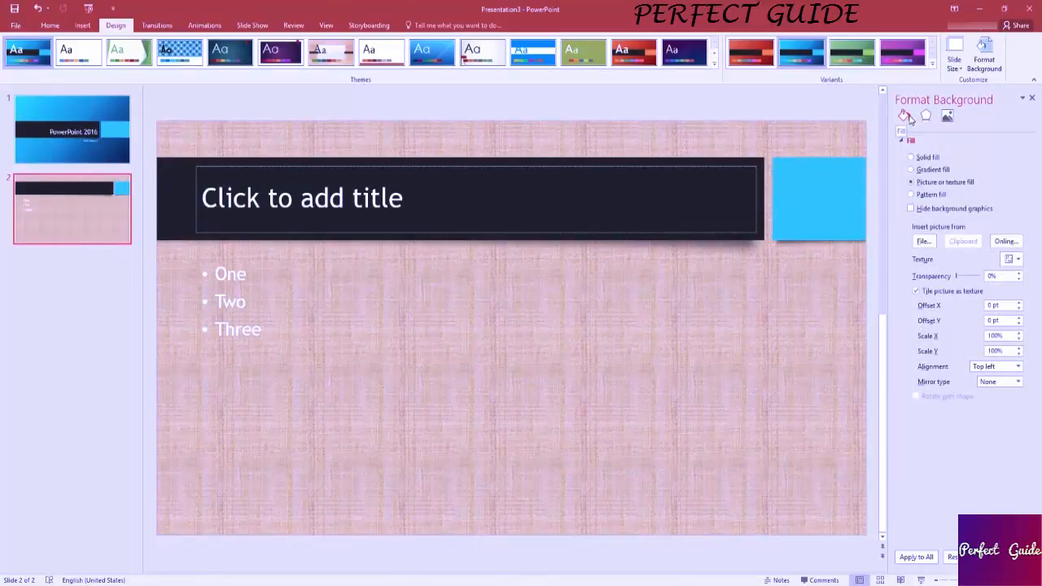
{"action": "left_click", "coordinate": [947, 116]}
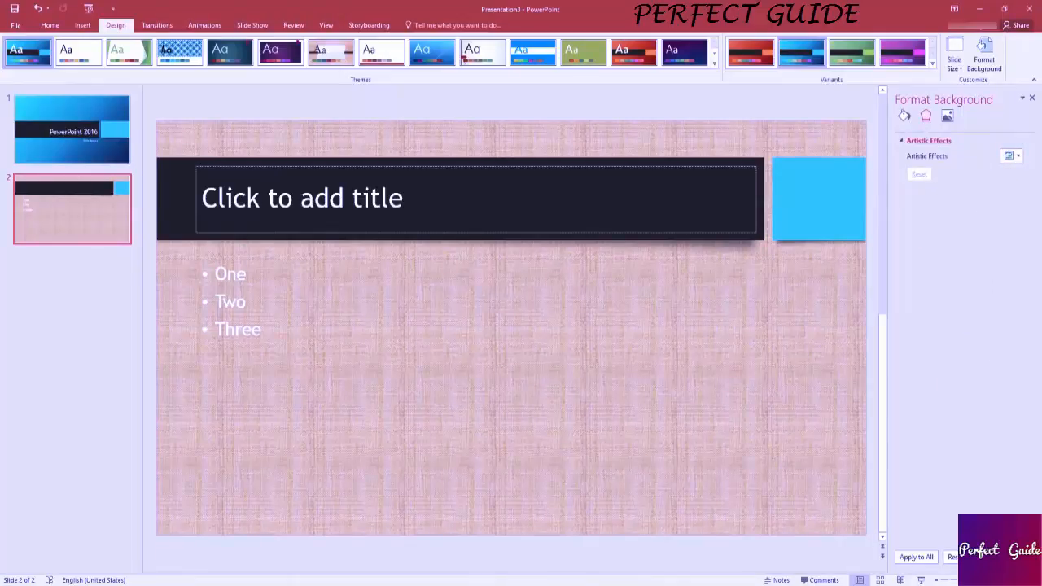
{"action": "left_click", "coordinate": [1011, 157]}
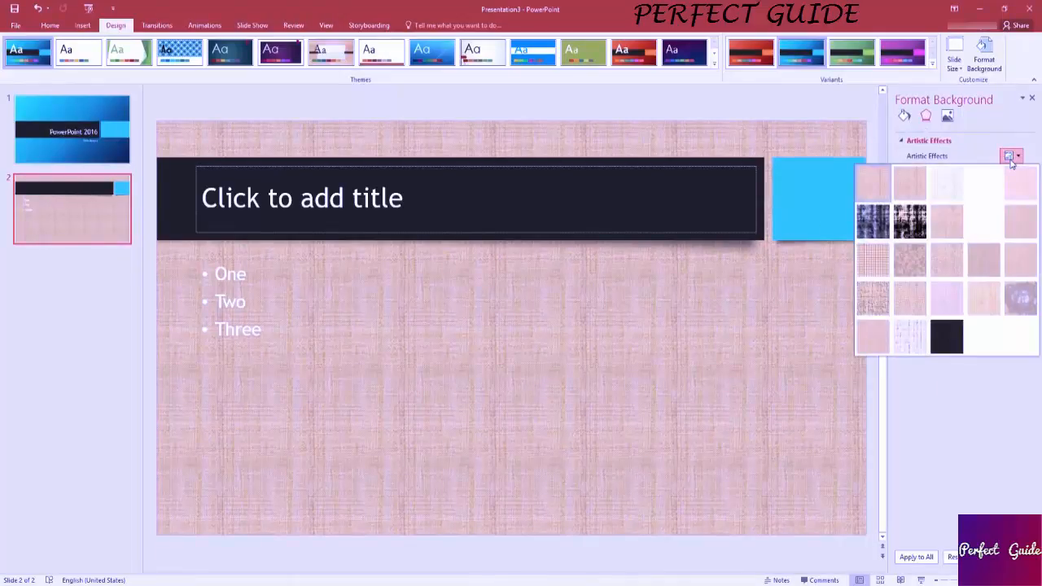
{"action": "left_click", "coordinate": [1024, 303]}
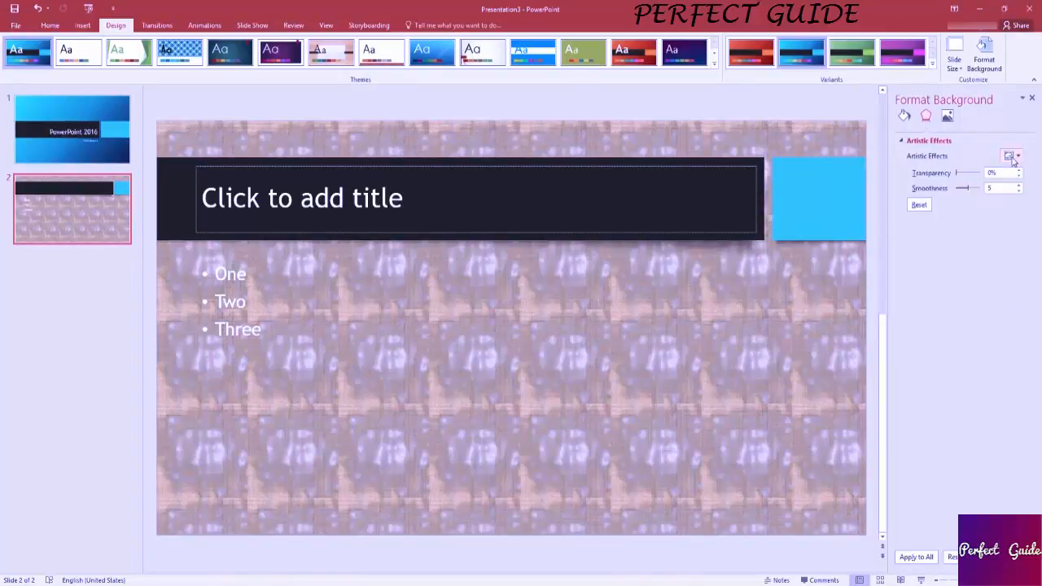
Raise the background artistic effect's Smoothness to 10
{"action": "left_click", "coordinate": [1019, 185]}
{"action": "left_click", "coordinate": [1019, 185]}
{"action": "left_click", "coordinate": [1019, 185]}
{"action": "left_click", "coordinate": [1018, 185]}
{"action": "left_click", "coordinate": [1019, 185]}
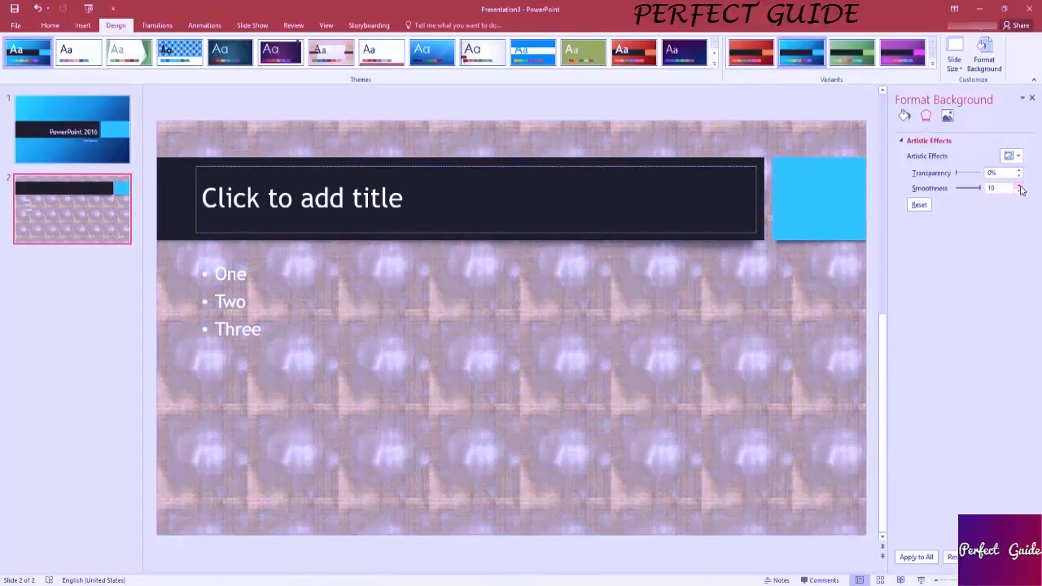
Lower the background artistic effect's Smoothness to 0
{"action": "left_click", "coordinate": [1019, 190]}
{"action": "left_click", "coordinate": [1019, 190]}
{"action": "left_click", "coordinate": [1019, 191]}
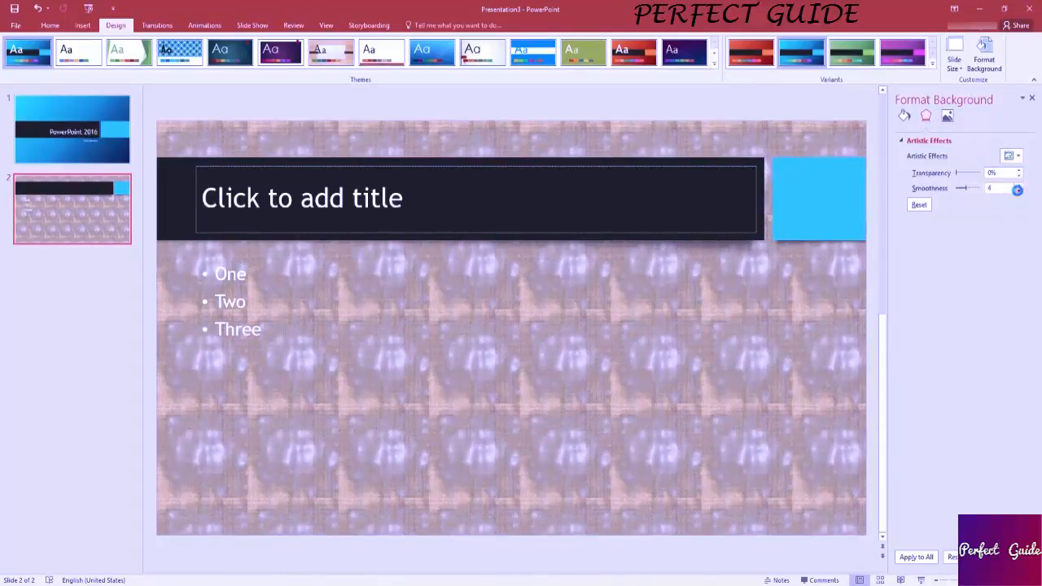
{"action": "left_click", "coordinate": [1018, 191]}
{"action": "left_click", "coordinate": [1019, 190]}
{"action": "left_click", "coordinate": [1019, 191]}
{"action": "left_click", "coordinate": [1019, 190]}
{"action": "left_click", "coordinate": [1018, 190]}
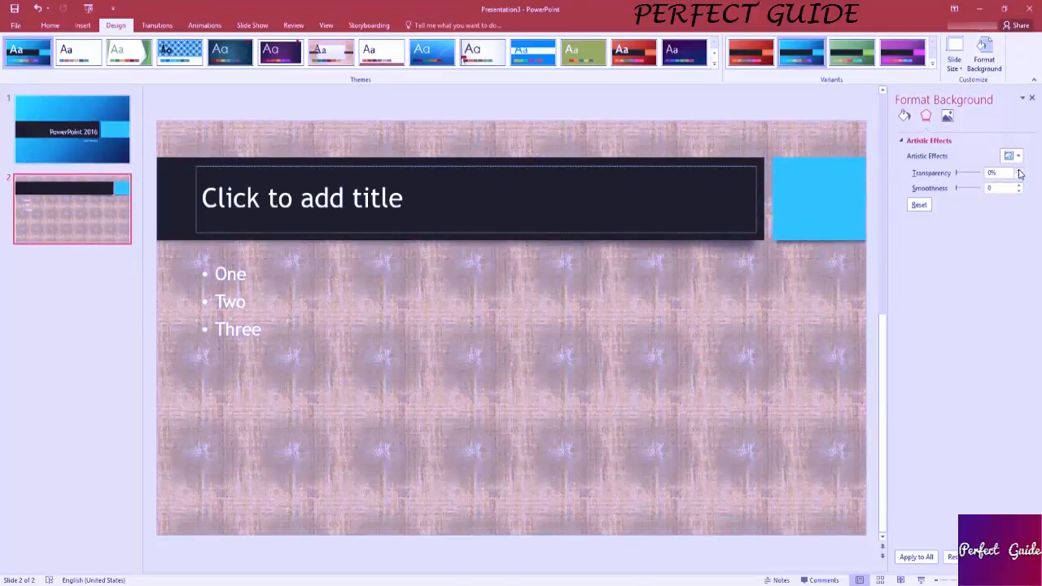
Set the artistic effect's Transparency to 50% and return it to 0%
{"action": "left_click", "coordinate": [1019, 170]}
{"action": "left_click", "coordinate": [926, 172]}
{"action": "left_click", "coordinate": [964, 172]}
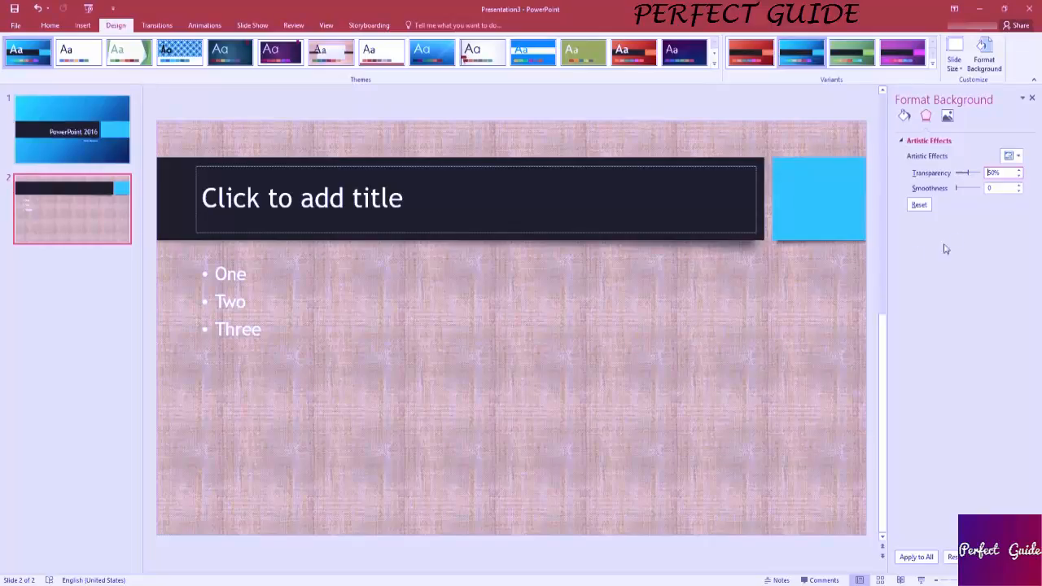
{"action": "left_click", "coordinate": [909, 173]}
{"action": "type", "text": "0"}
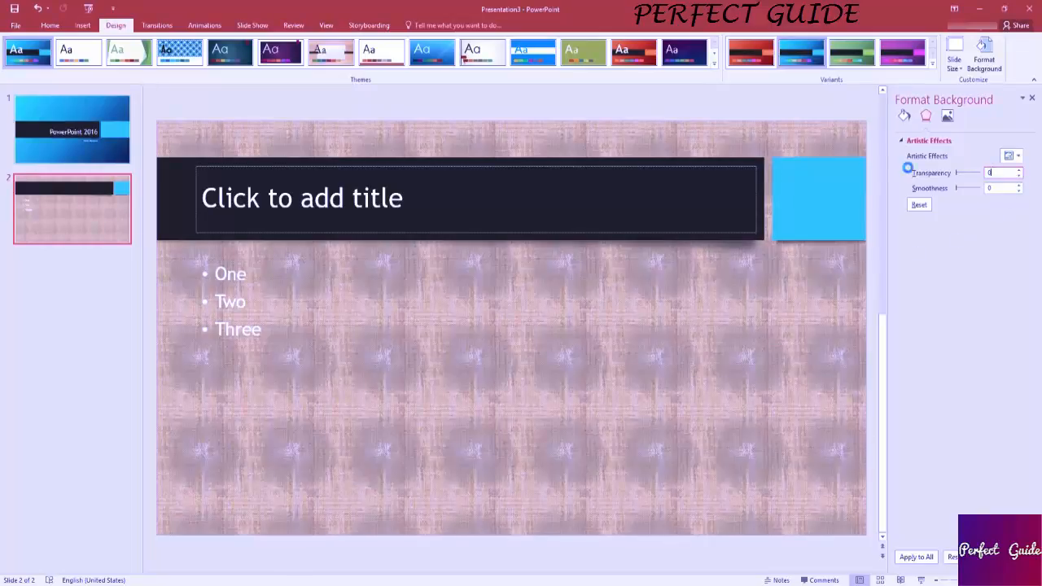
Try the Chalk Sketch and Paint Strokes artistic effects on the background texture, and apply the Paint Brush effect
{"action": "left_click", "coordinate": [1018, 155]}
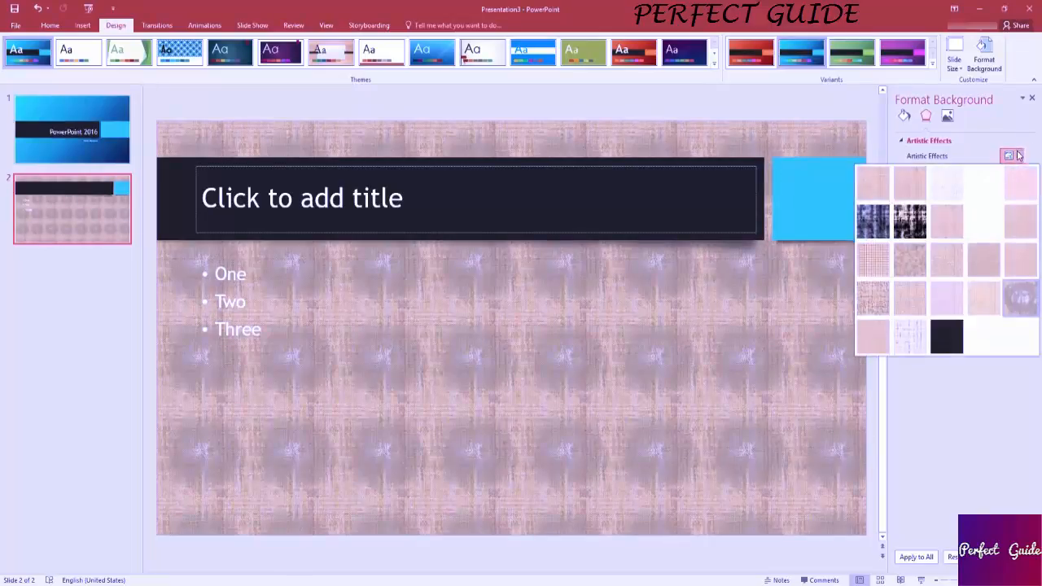
{"action": "left_click", "coordinate": [873, 221]}
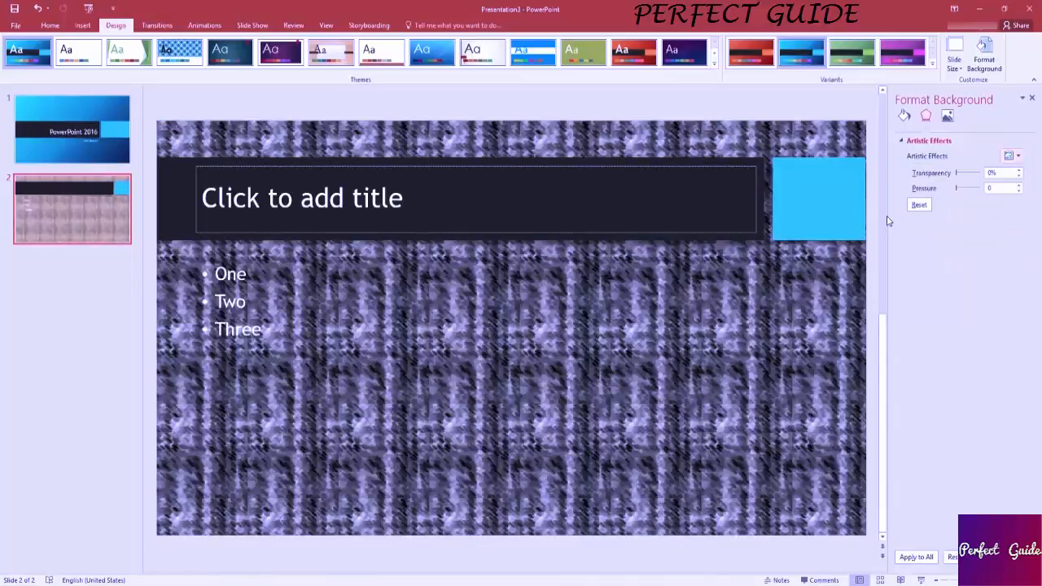
{"action": "left_click", "coordinate": [1018, 156]}
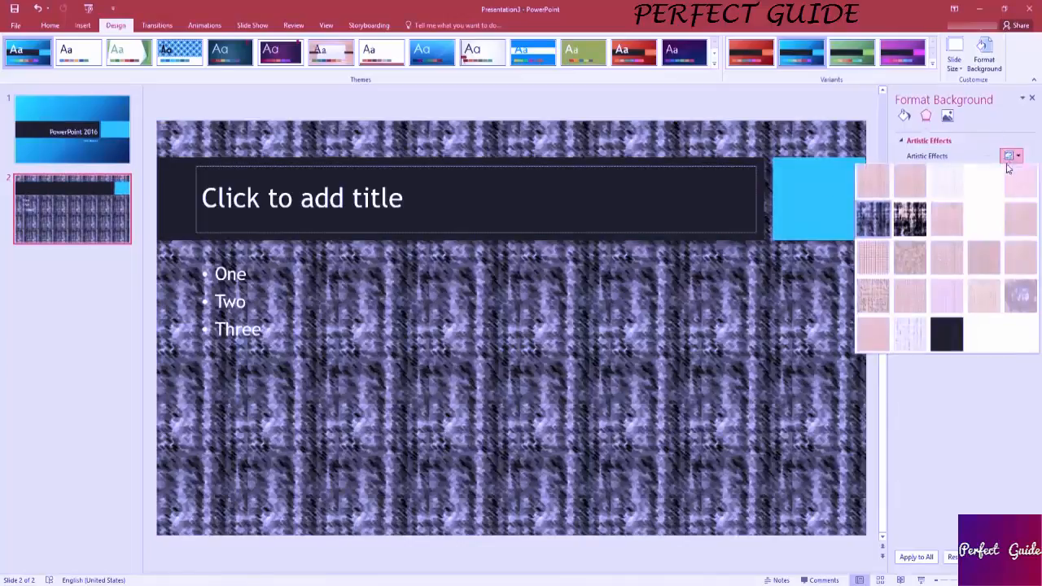
{"action": "left_click", "coordinate": [910, 222]}
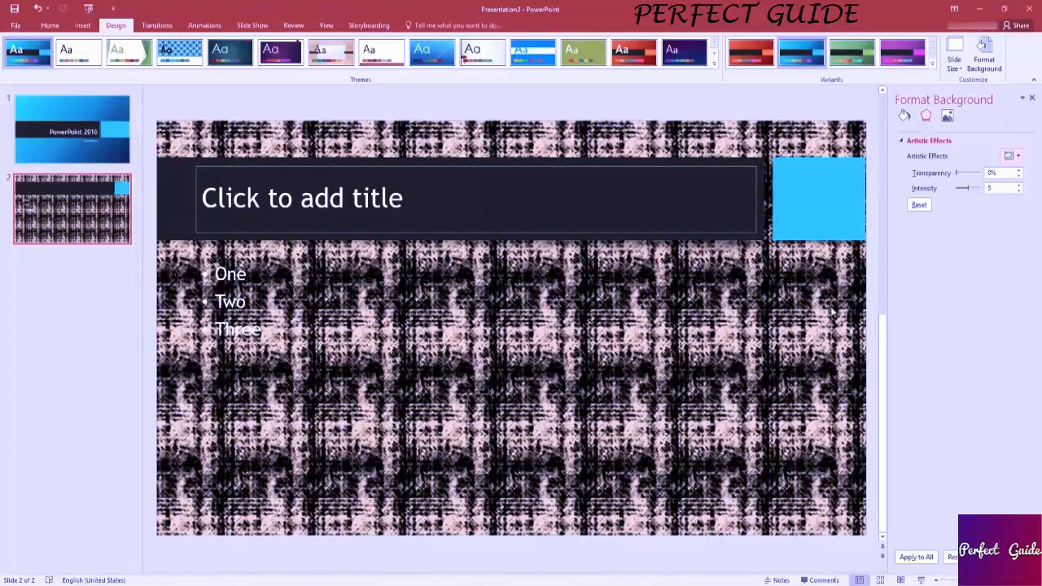
{"action": "left_click", "coordinate": [1011, 156]}
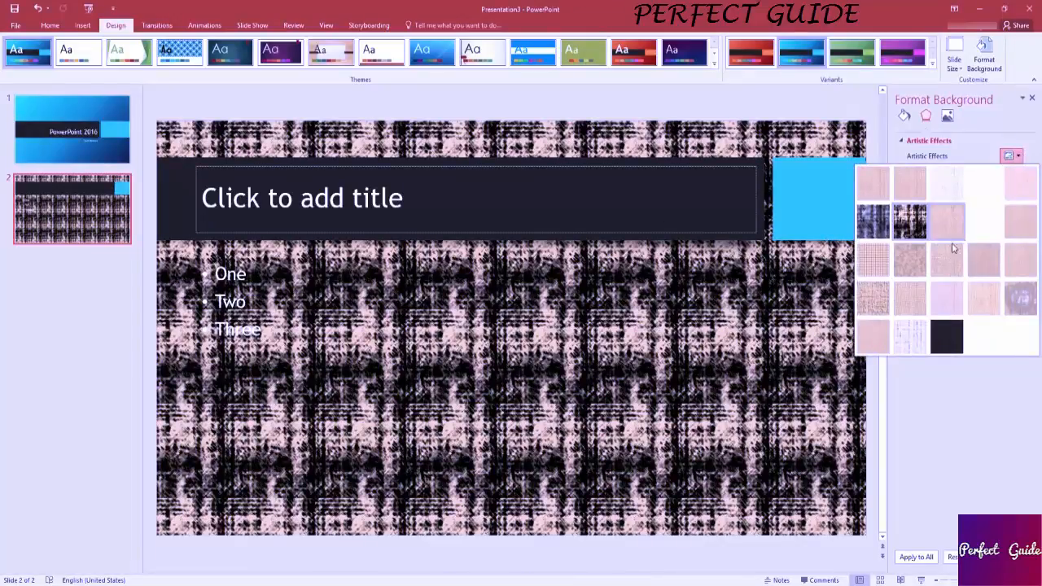
{"action": "left_click", "coordinate": [953, 228]}
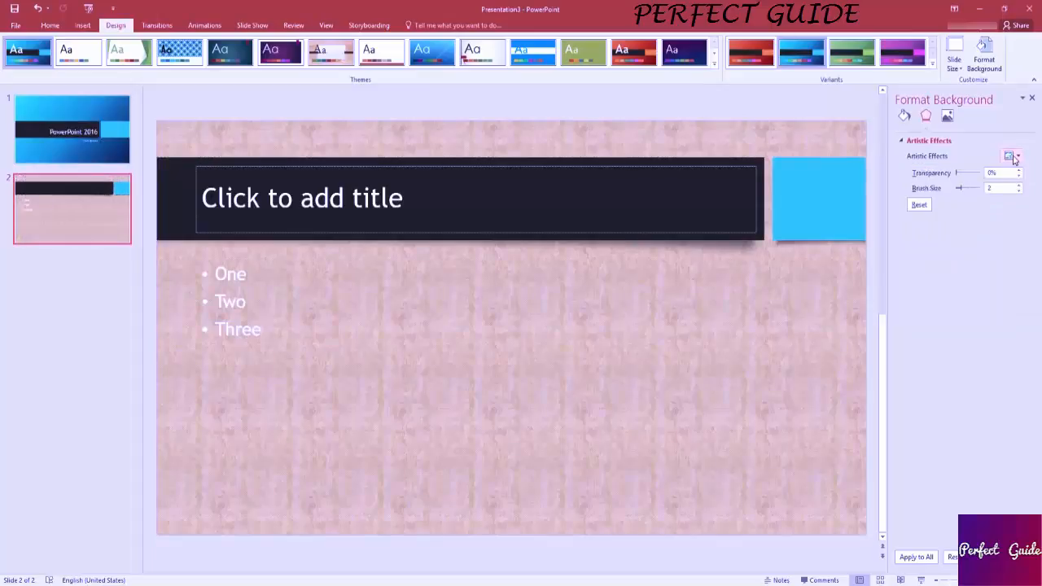
In the background's picture corrections, set the Contrast to 50% and change it to -50%
{"action": "left_click", "coordinate": [947, 116]}
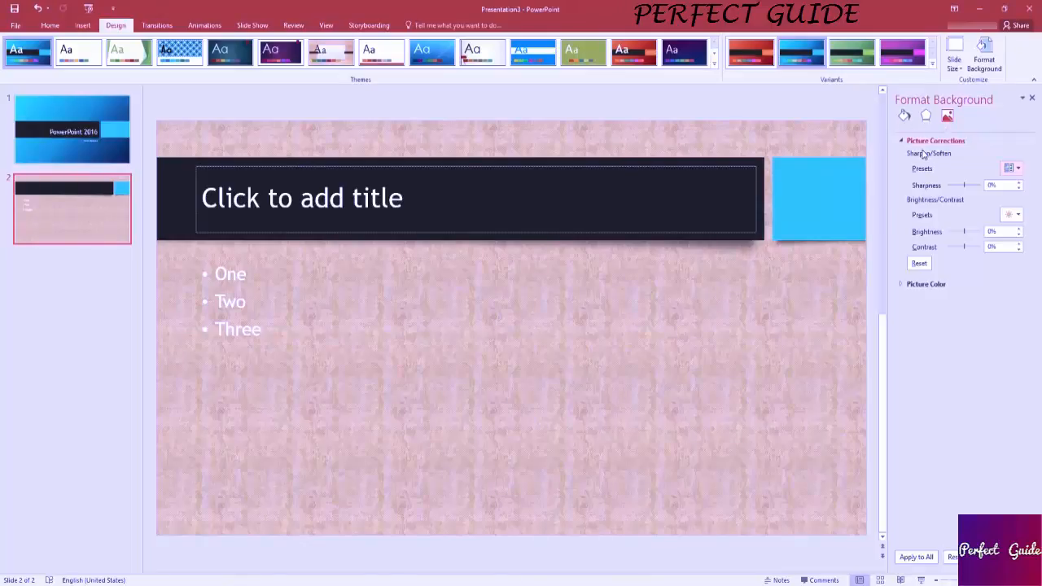
{"action": "left_click", "coordinate": [1006, 248]}
{"action": "type", "text": "50"}
{"action": "key", "text": "Return"}
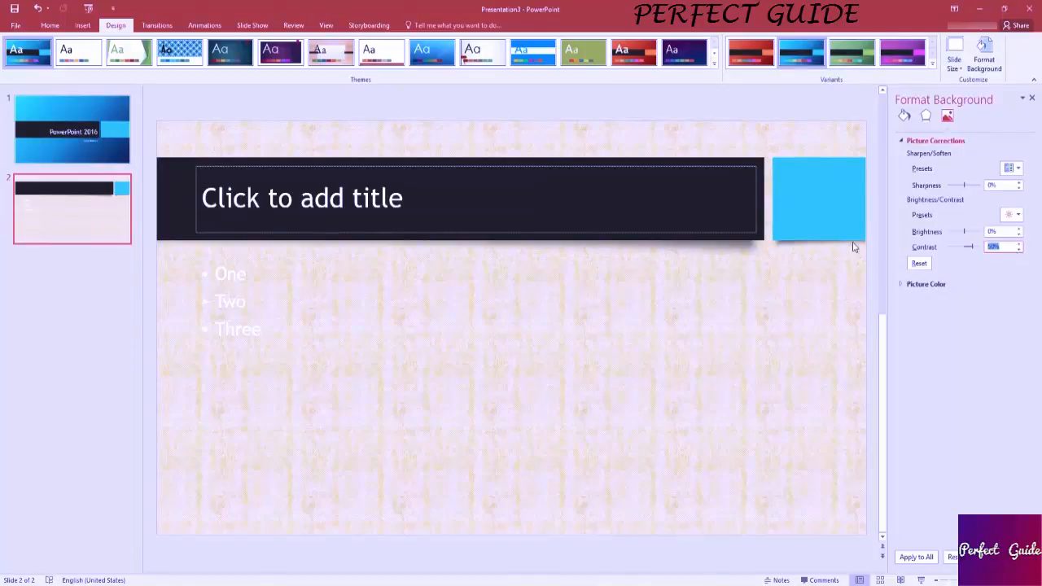
{"action": "type", "text": "-50"}
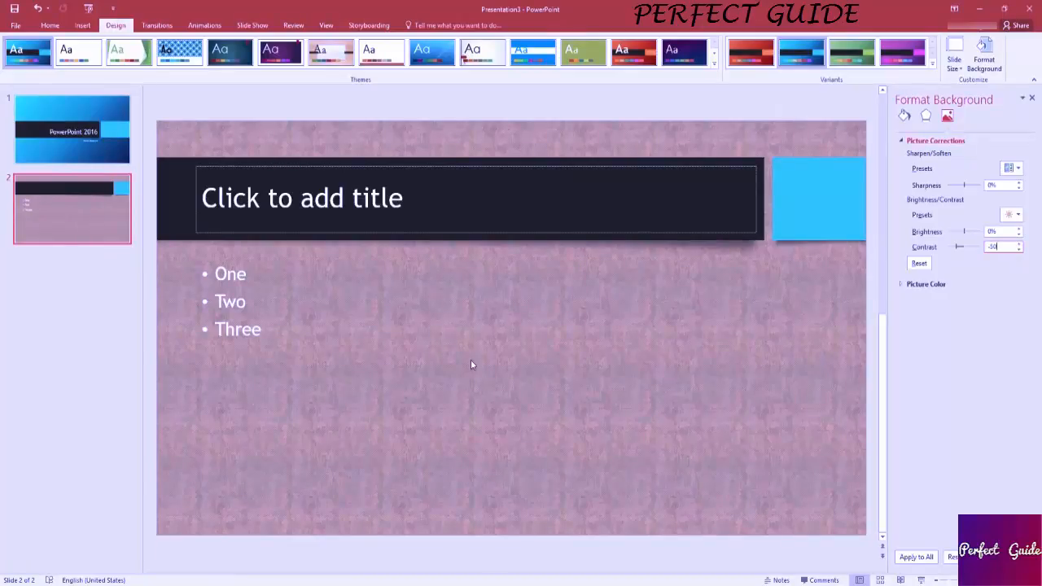
Set the background texture's Brightness to 50% and change it to -50%
{"action": "left_click", "coordinate": [934, 233]}
{"action": "type", "text": "50"}
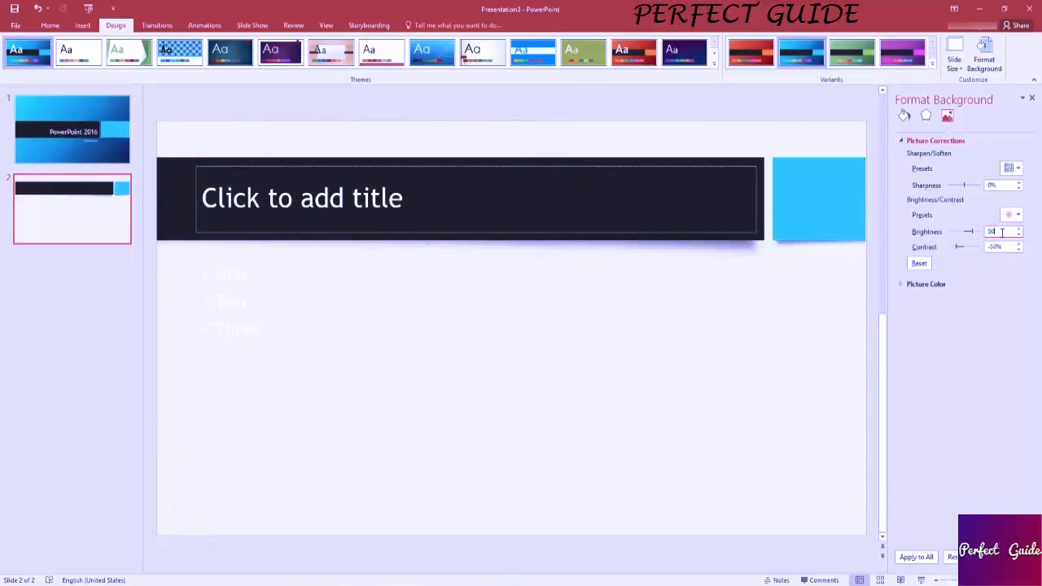
{"action": "left_click_drag", "start_coordinate": [1006, 232], "coordinate": [950, 234]}
{"action": "type", "text": "-50"}
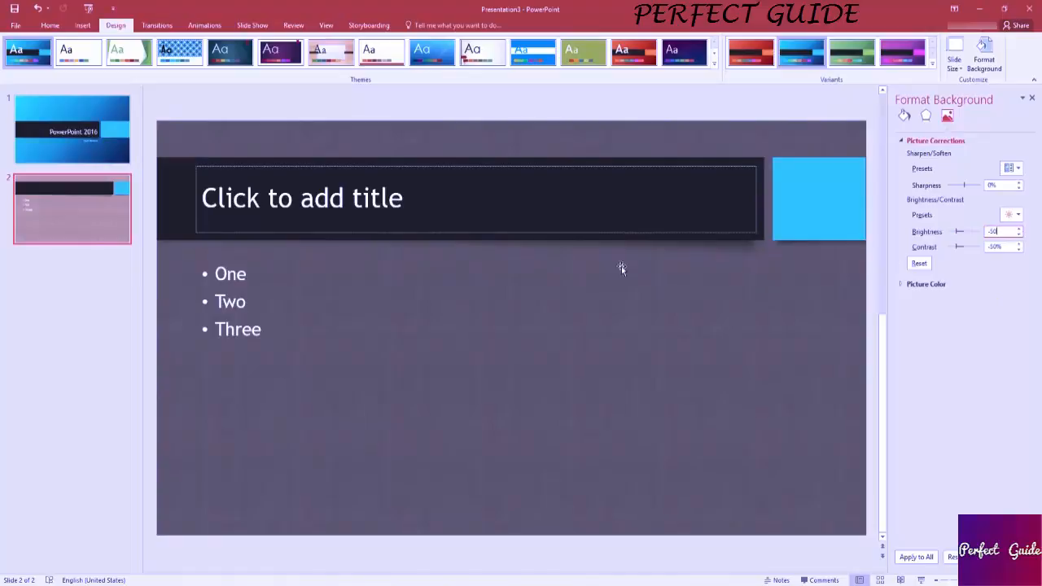
Try Sharpness values of 50% and -5% on the background picture, and return the Sharpness to 0%
{"action": "left_click", "coordinate": [992, 193]}
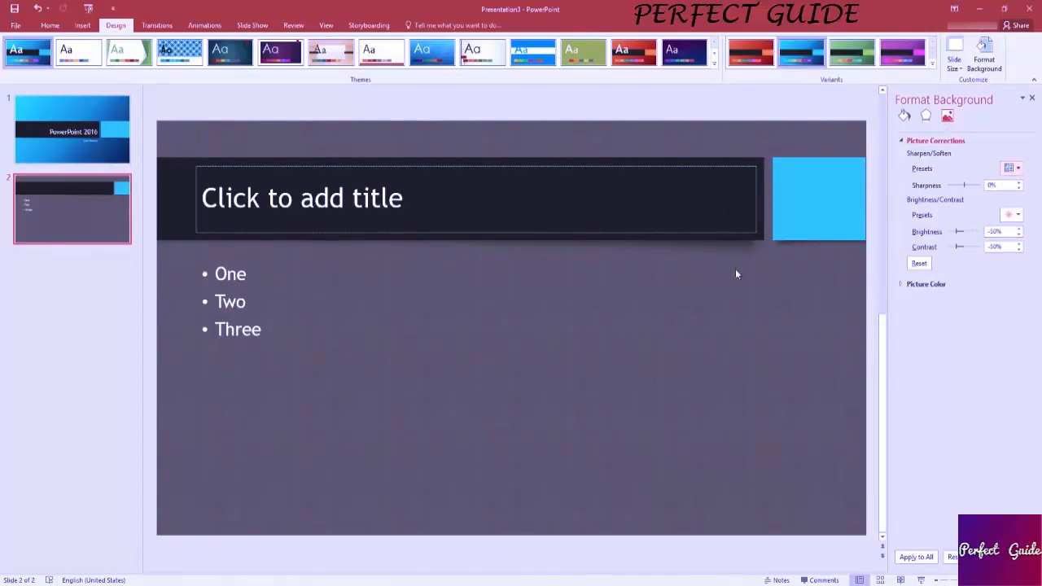
{"action": "left_click", "coordinate": [1014, 169]}
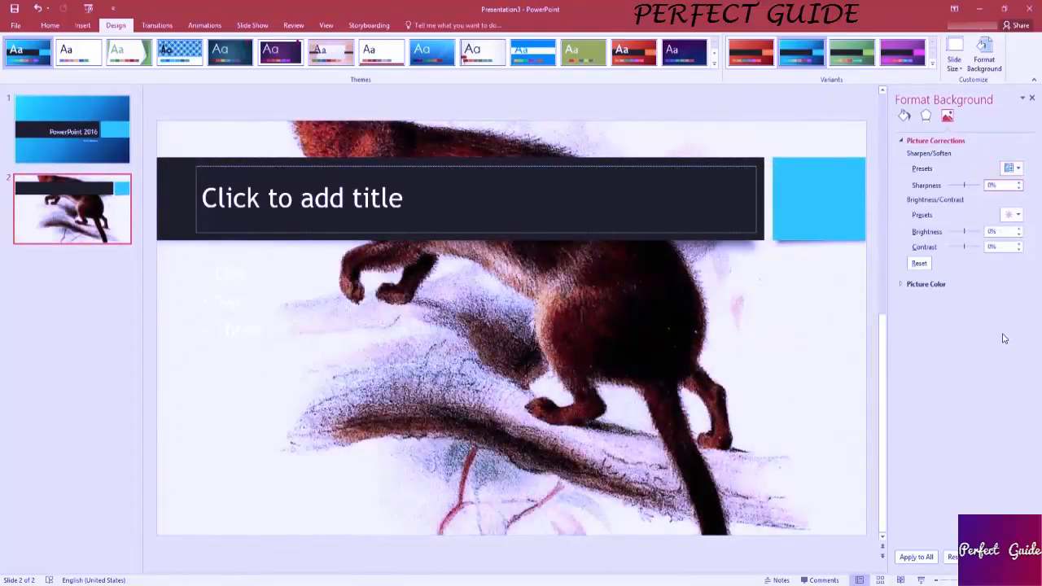
{"action": "left_click_drag", "start_coordinate": [1007, 186], "coordinate": [933, 185]}
{"action": "type", "text": "50"}
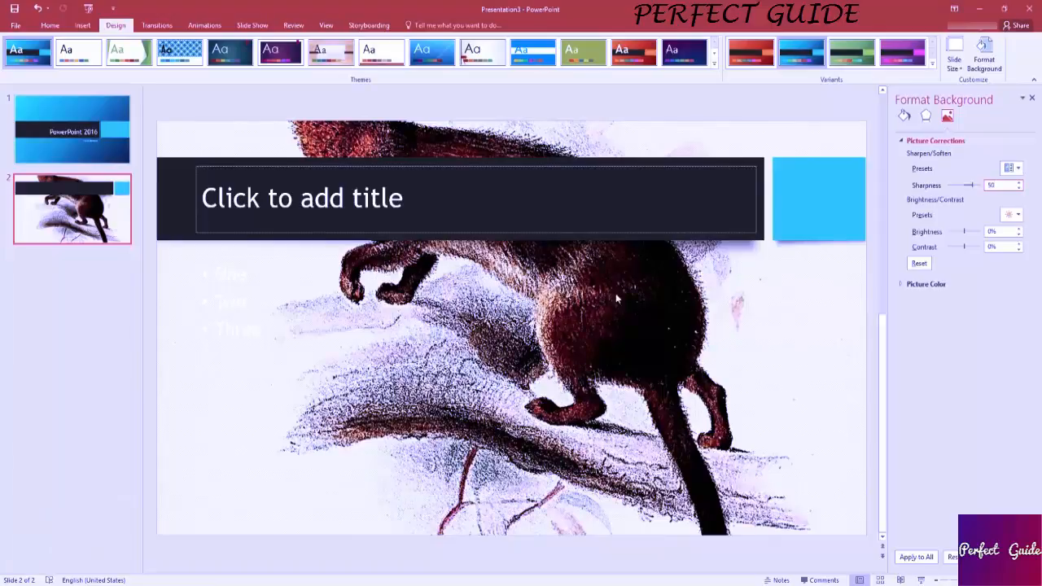
{"action": "double_click", "coordinate": [991, 185]}
{"action": "type", "text": "-5"}
{"action": "key", "text": "Return"}
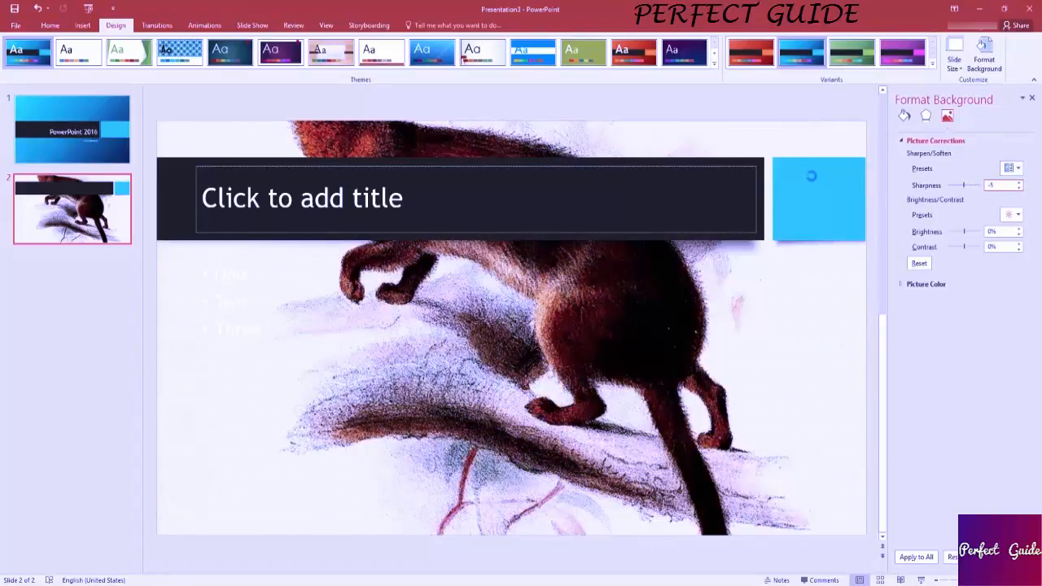
{"action": "type", "text": "0"}
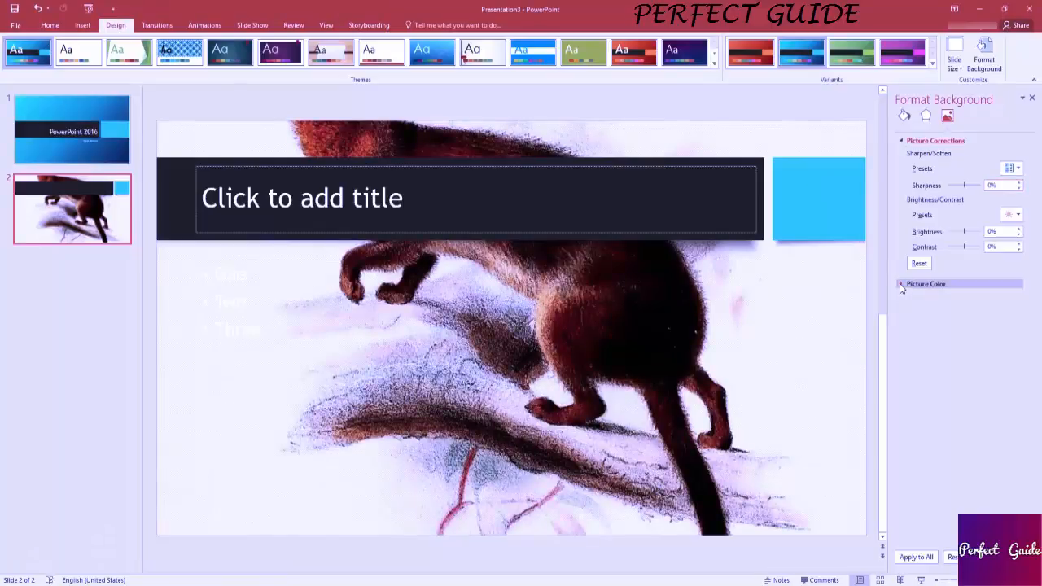
Try the warmest color tone preset, temperature 11,200, on the background picture, and apply the coolest preset, 4,700
{"action": "left_click", "coordinate": [902, 285]}
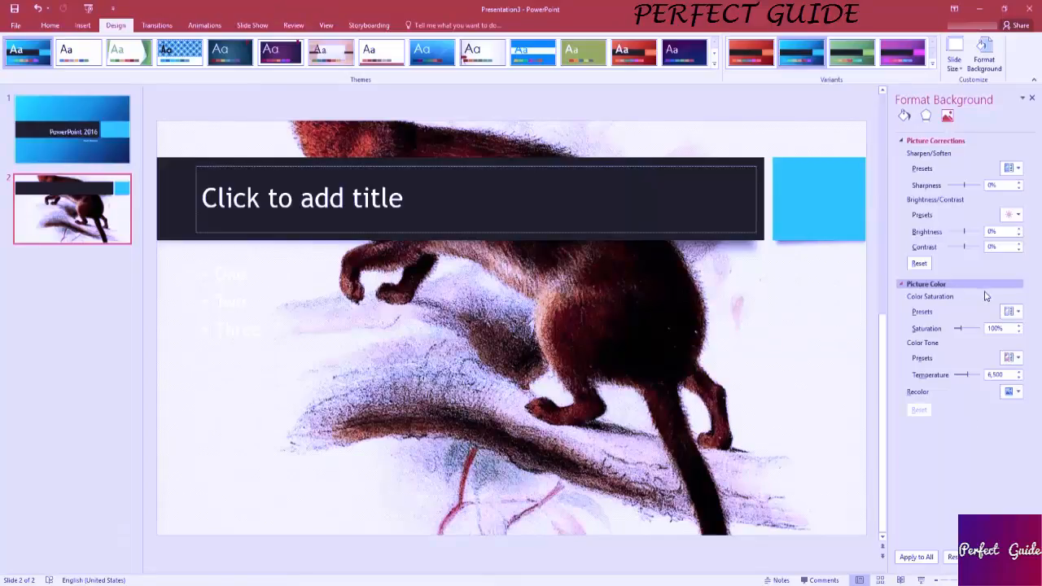
{"action": "left_click", "coordinate": [1018, 359]}
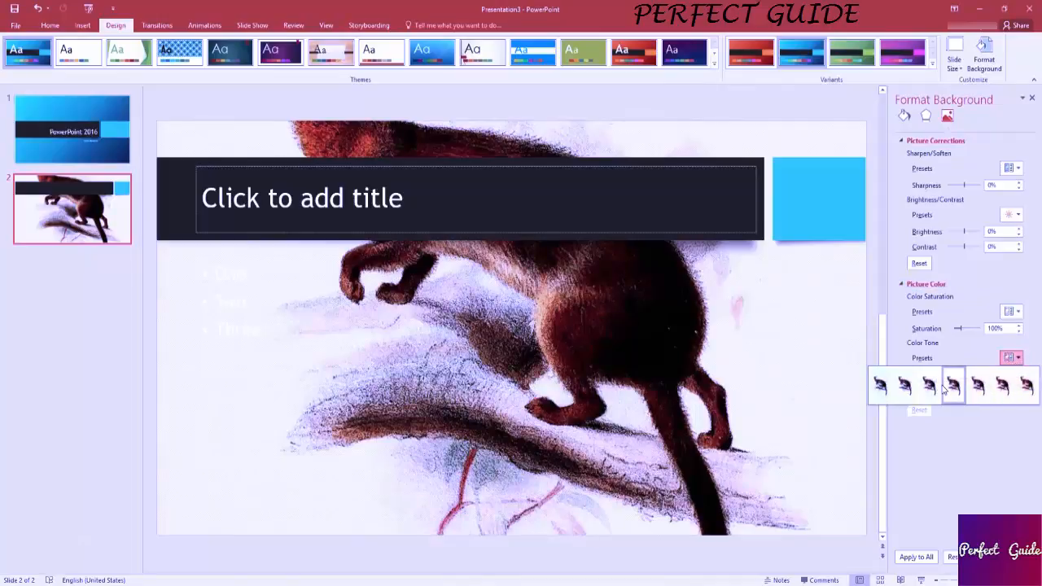
{"action": "left_click", "coordinate": [1028, 389]}
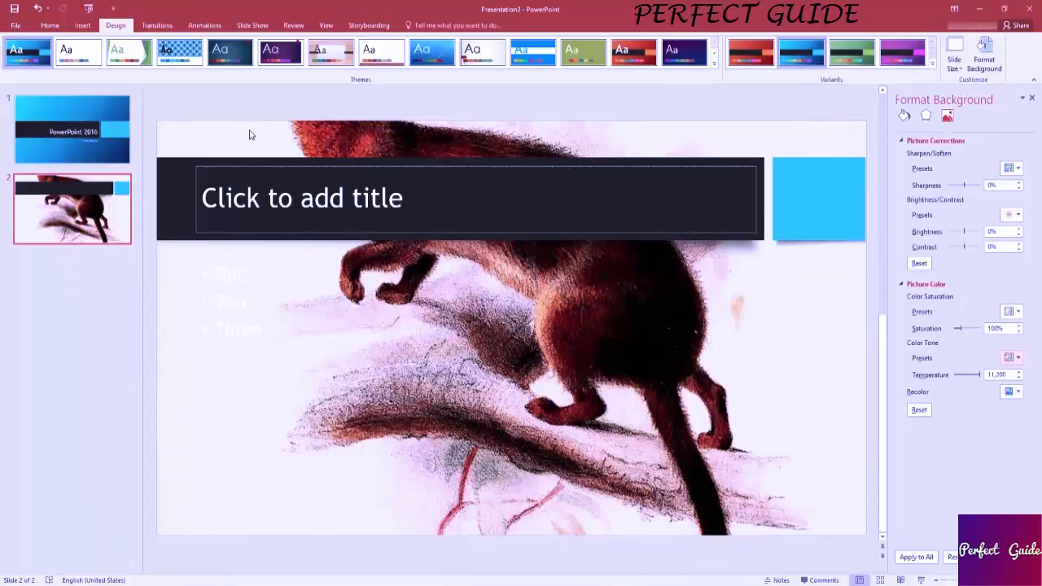
{"action": "left_click", "coordinate": [1013, 359]}
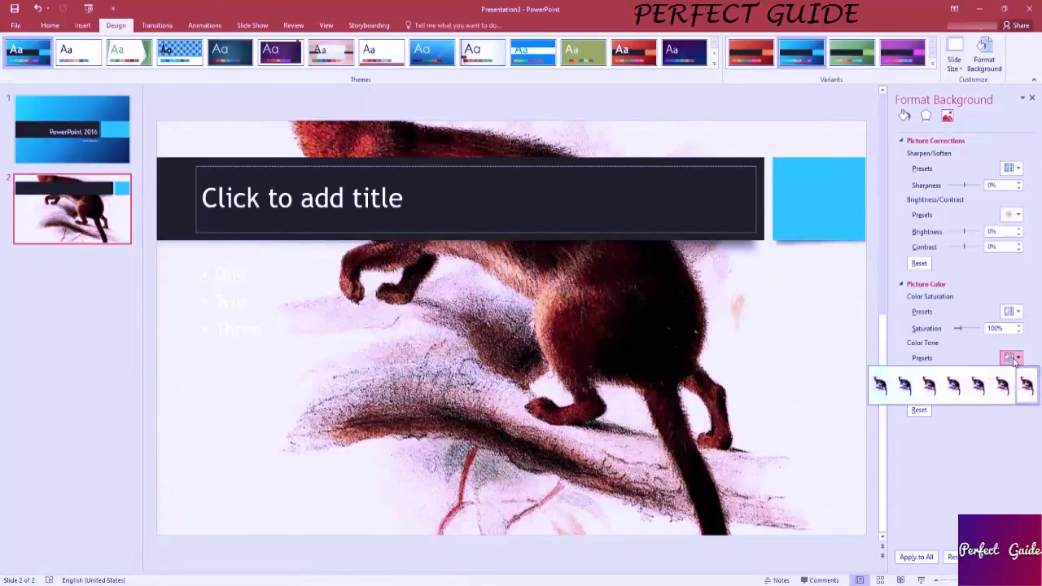
{"action": "left_click", "coordinate": [882, 389]}
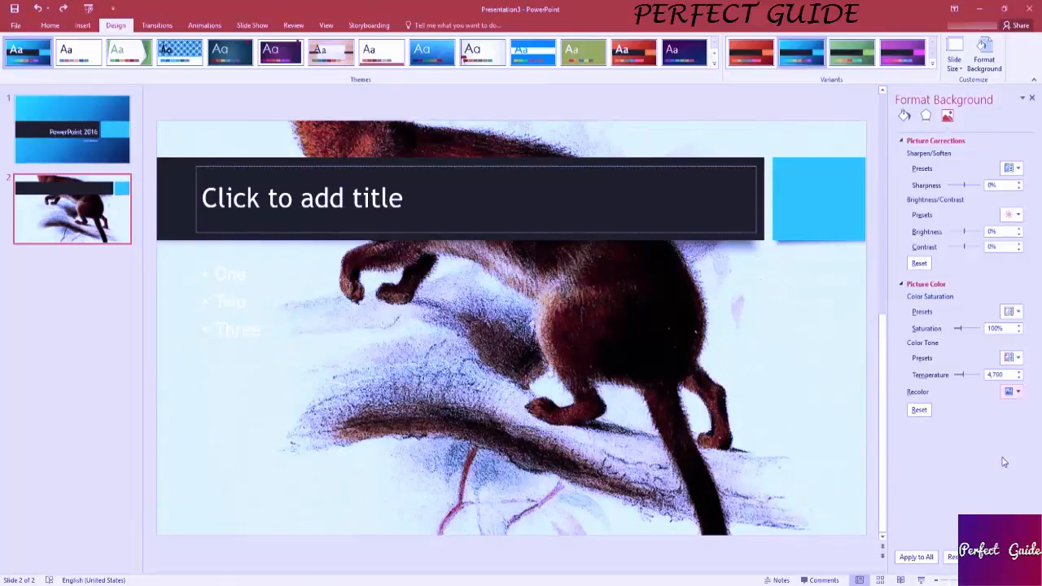
Recolor the background picture with the light pink variation and raise its Saturation to 250%
{"action": "left_click", "coordinate": [1018, 392]}
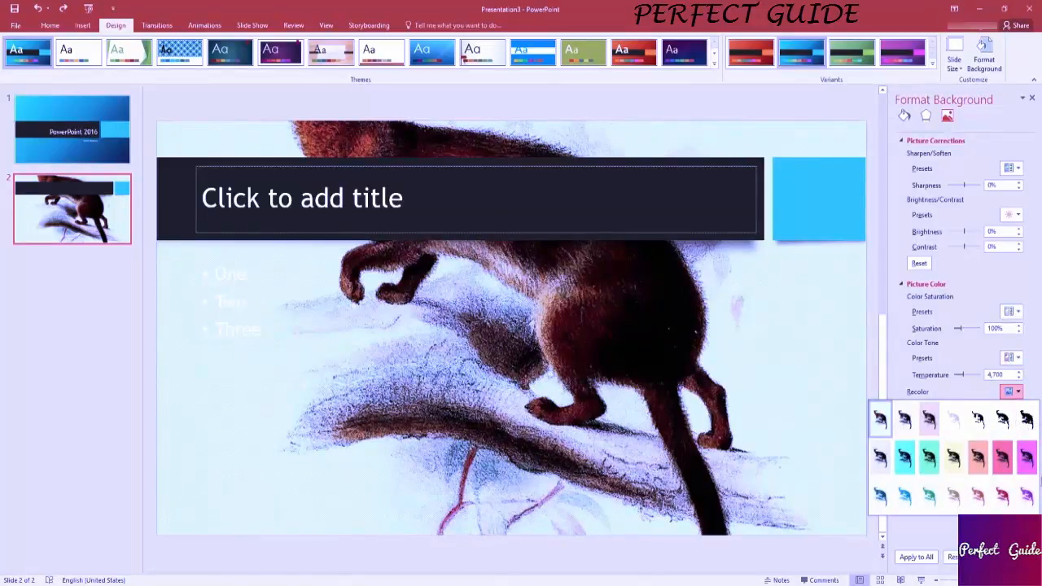
{"action": "left_click", "coordinate": [1002, 461]}
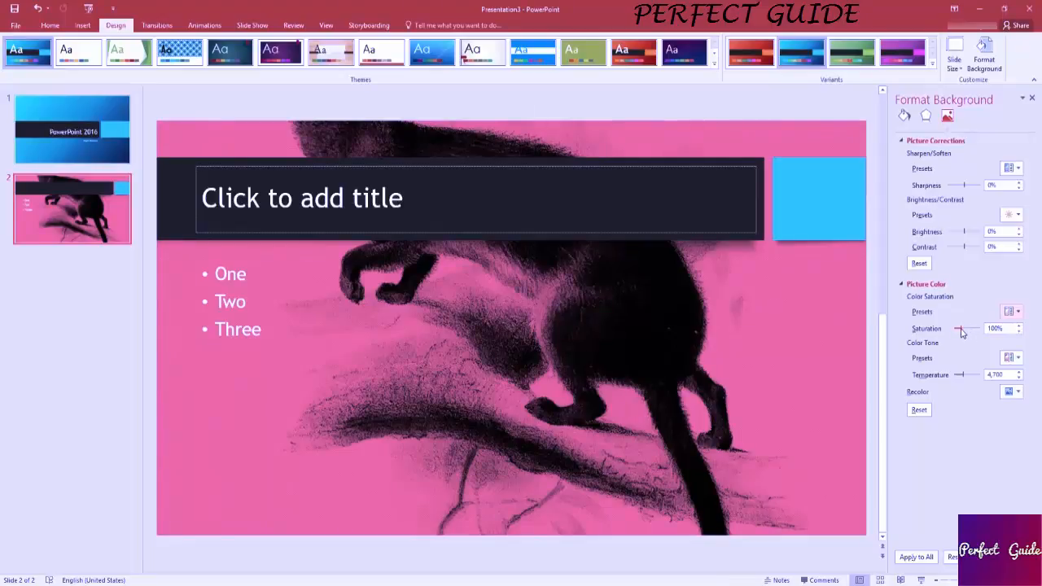
{"action": "left_click_drag", "start_coordinate": [961, 332], "coordinate": [972, 332]}
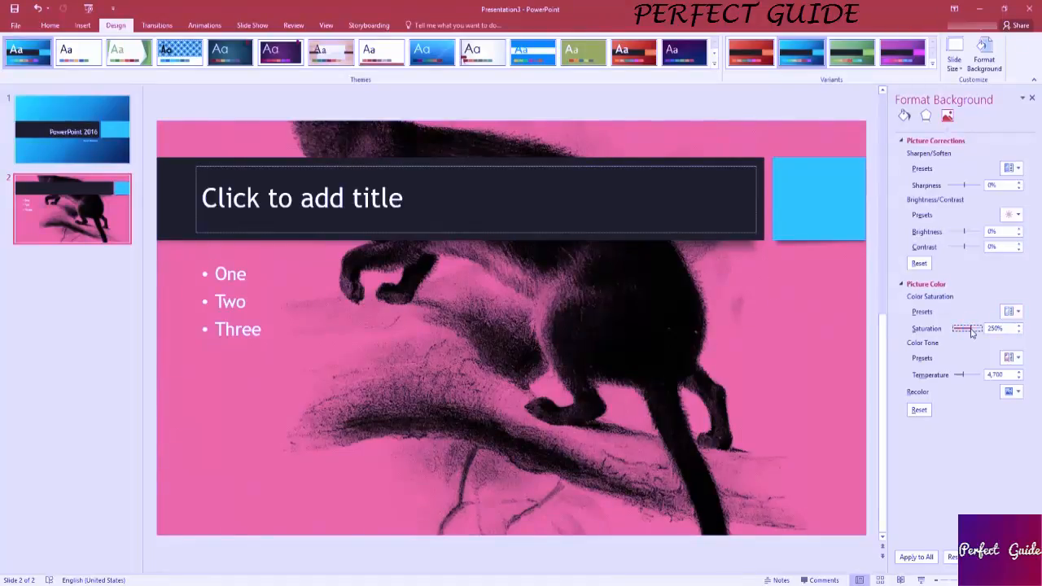
Remove the recolor from the background picture and set its color tone to the 6,500 temperature preset
{"action": "left_click", "coordinate": [1018, 393]}
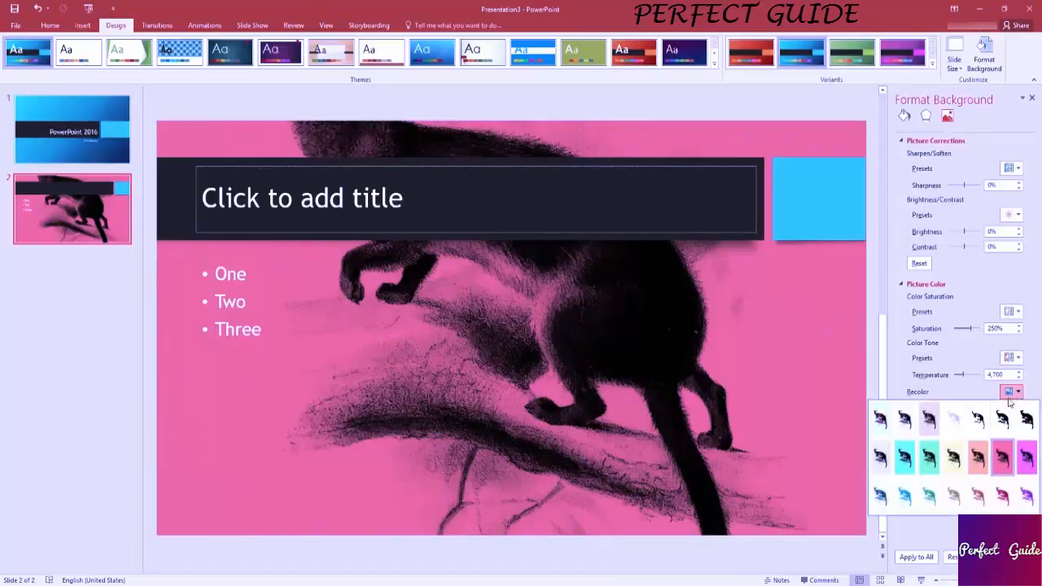
{"action": "left_click", "coordinate": [881, 420]}
{"action": "left_click", "coordinate": [1014, 360]}
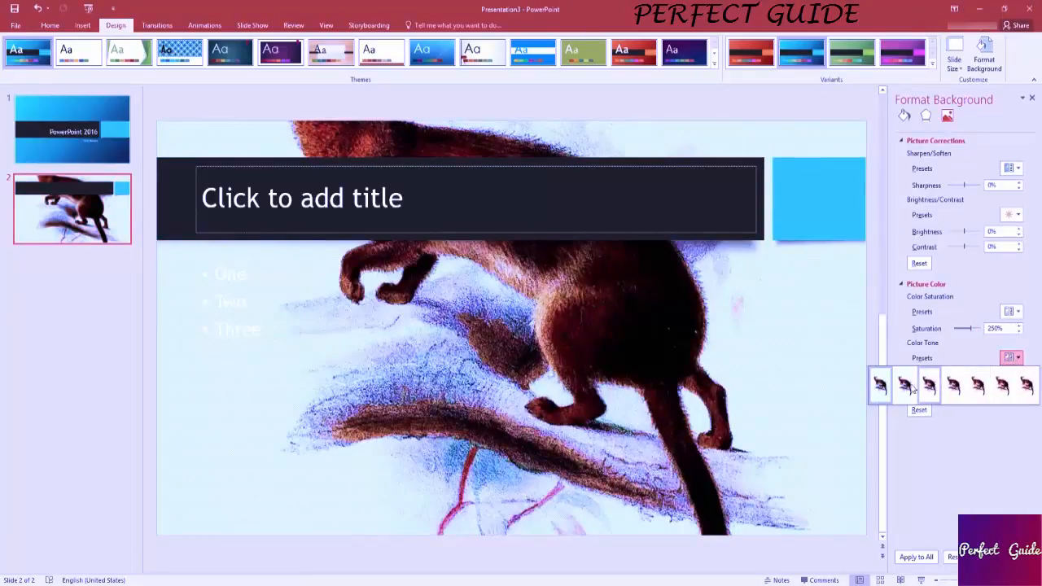
{"action": "left_click", "coordinate": [955, 383]}
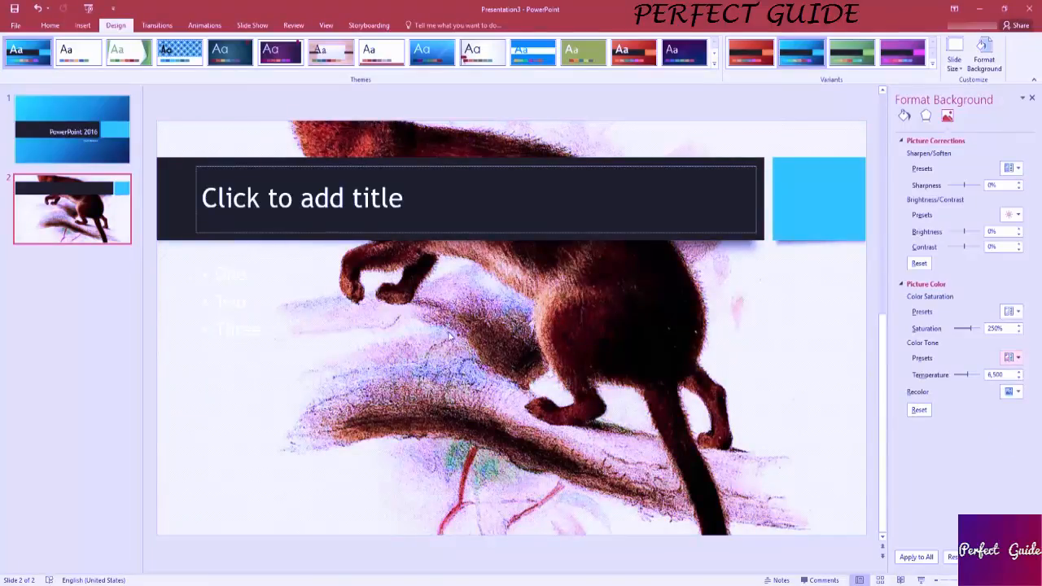
Set the background picture's color Saturation to 100%
{"action": "double_click", "coordinate": [995, 328]}
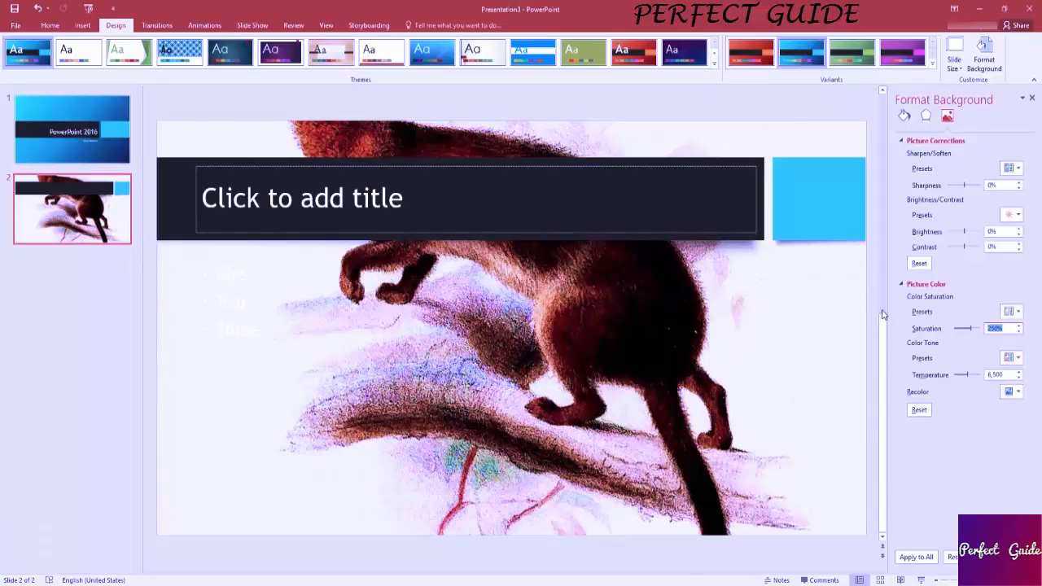
{"action": "type", "text": "100"}
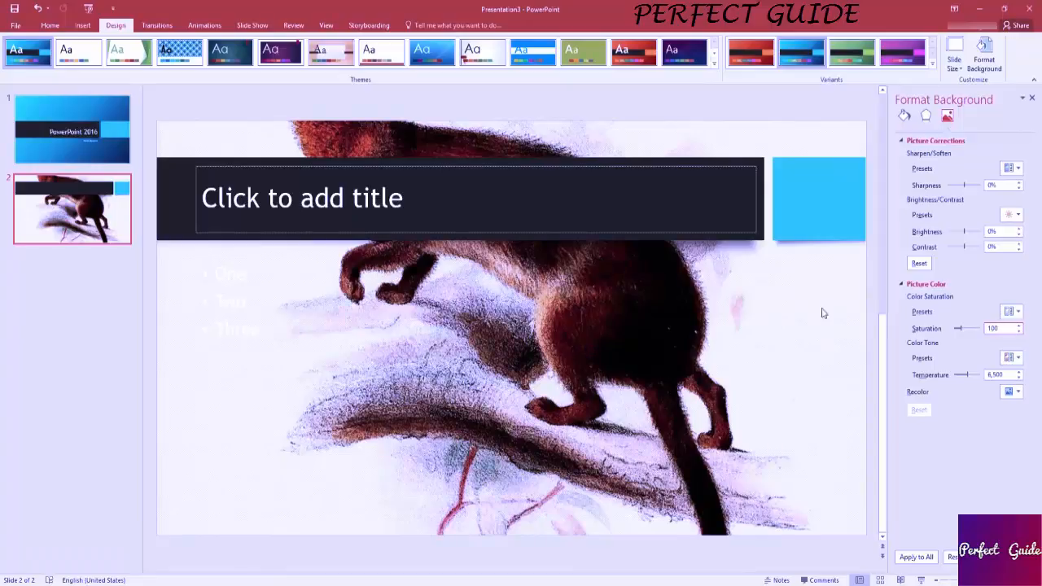
{"action": "key", "text": "Return"}
Try a Saturation of 10% on the background picture, and lower it to 0%
{"action": "type", "text": "10"}
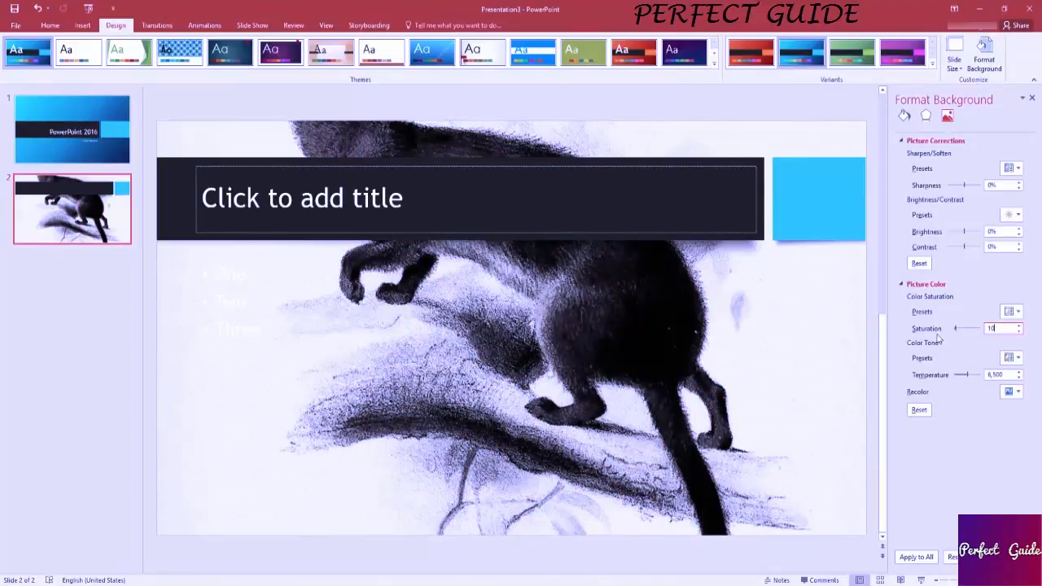
{"action": "type", "text": "0"}
{"action": "key", "text": "BackSpace"}
{"action": "key", "text": "BackSpace"}
{"action": "key", "text": "BackSpace"}
{"action": "type", "text": "0"}
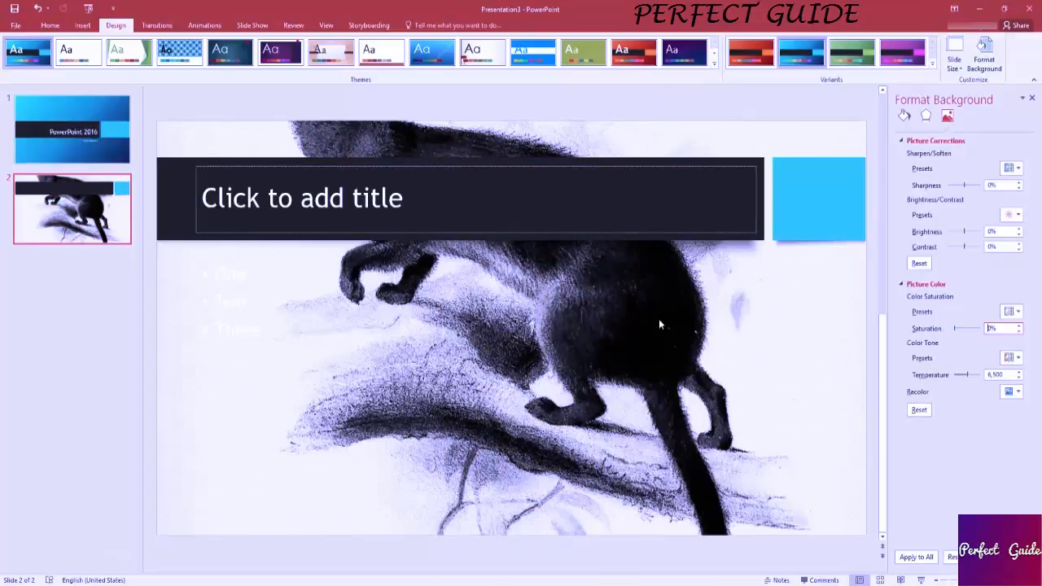